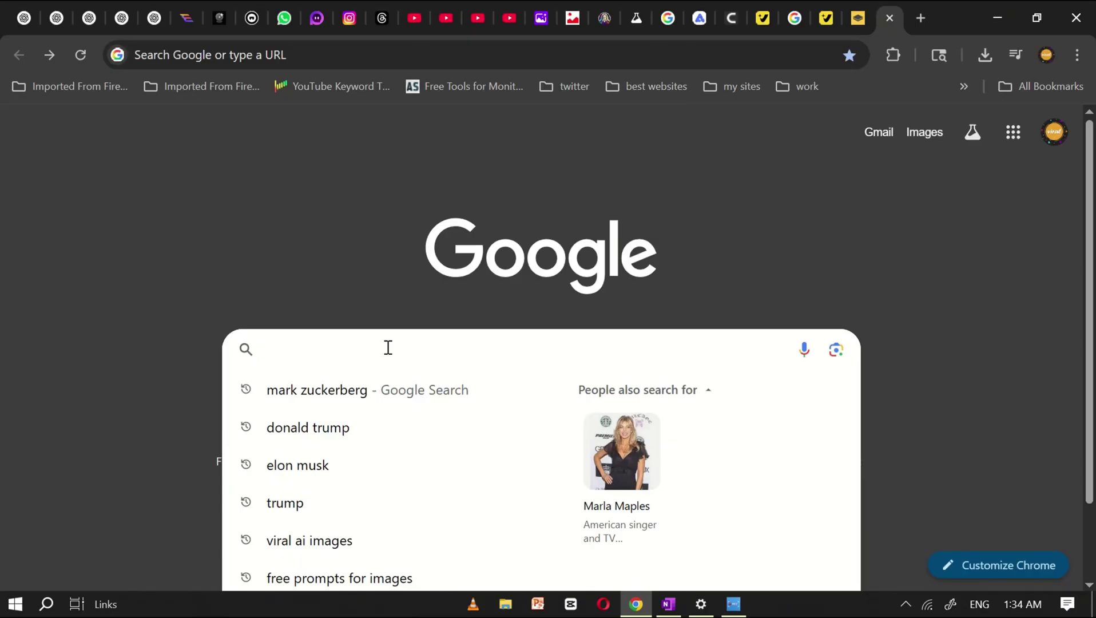
Search Google for vheer.com and open the Vheer homepage from the first result
text(.)
key(BackSpace)
key(BackSpace)
text(.com)
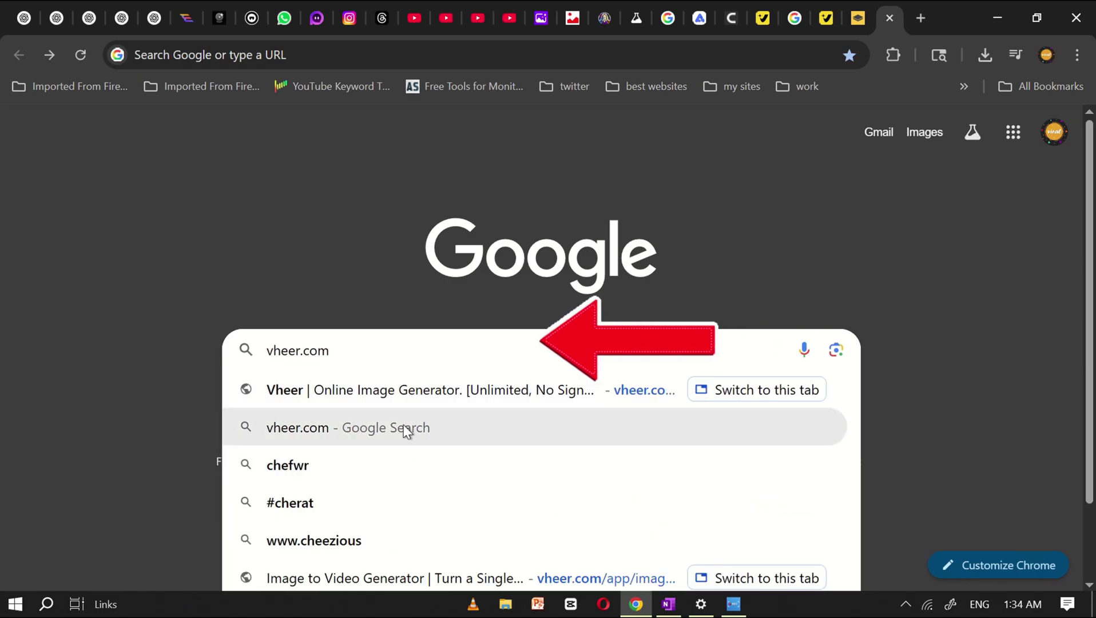
click(404, 426)
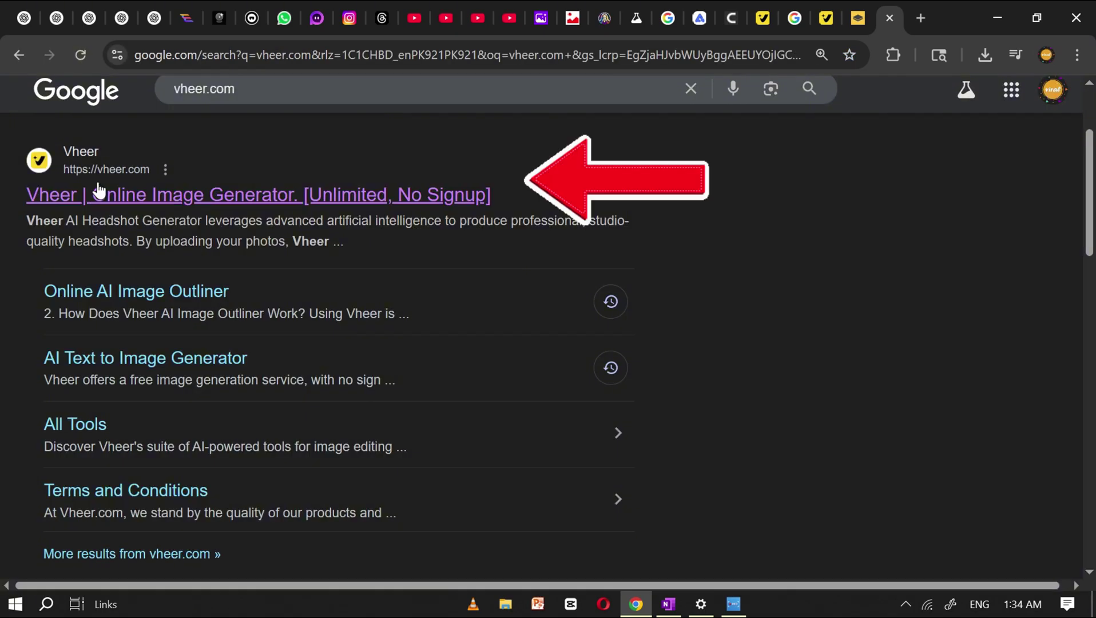
click(207, 194)
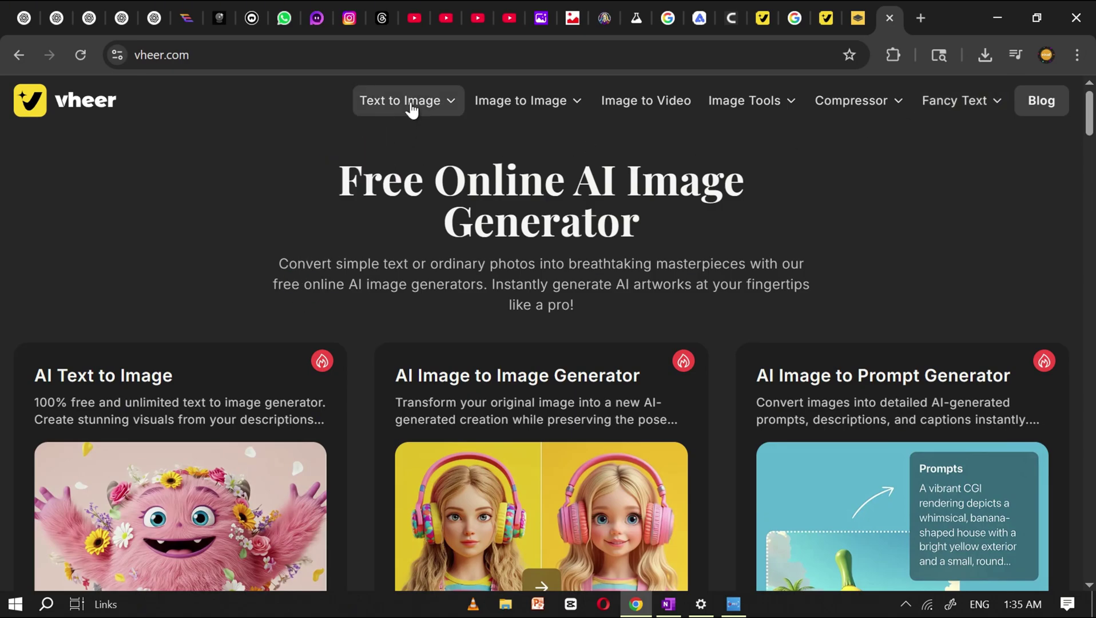
Open the AI Text to Image Generator from the Text to Image menu and focus the prompt box
click(412, 111)
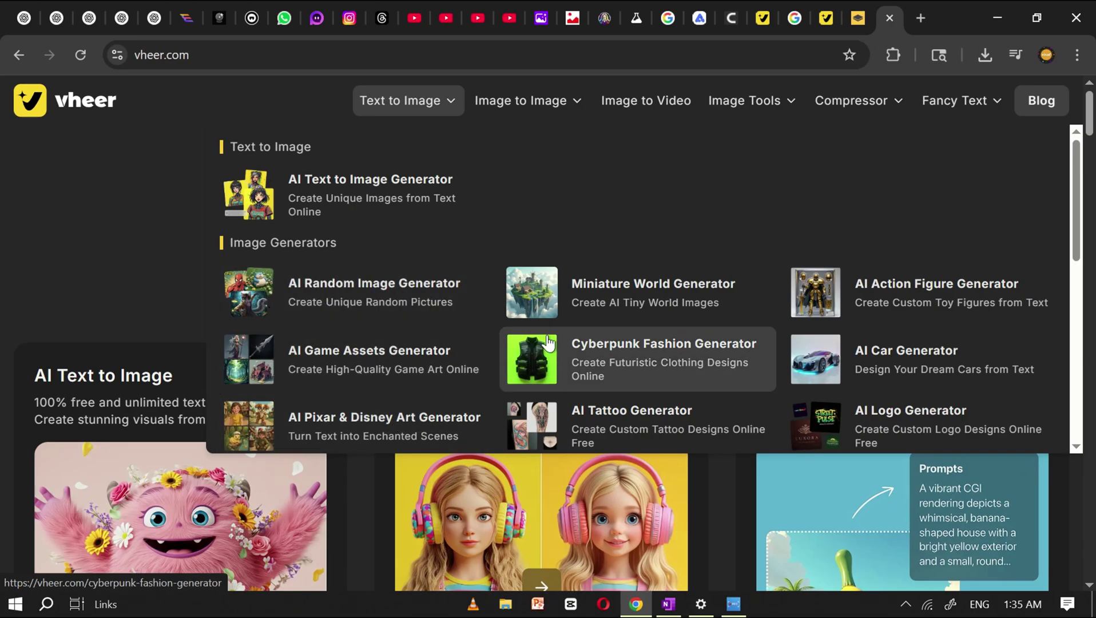
scroll(567, 347, down, 8)
scroll(566, 347, down, 2)
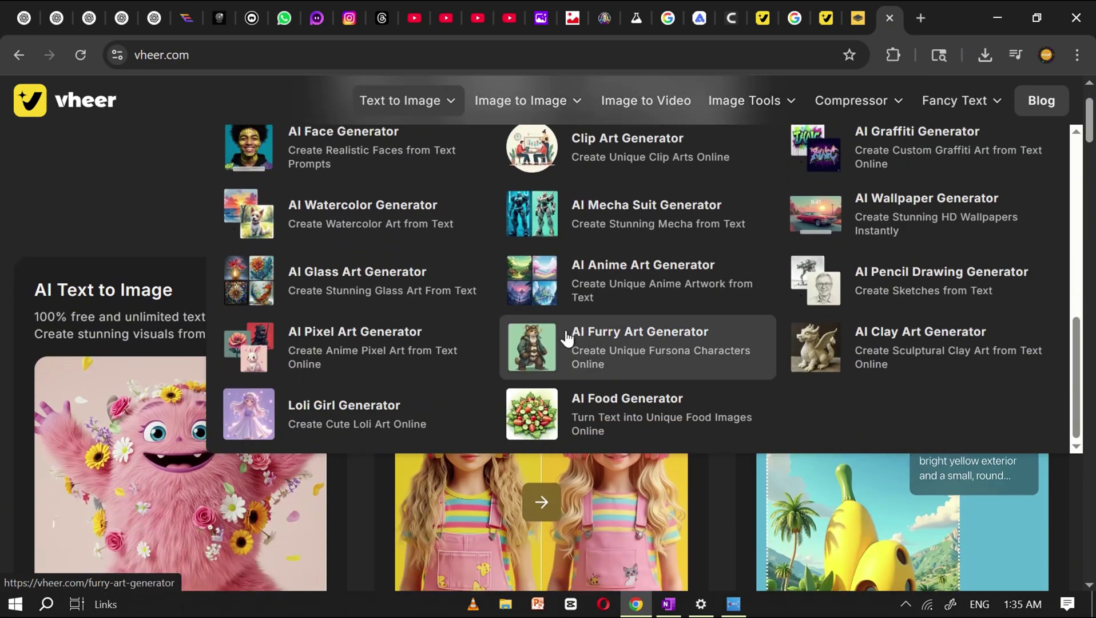
scroll(834, 313, up, 3)
scroll(834, 313, up, 3)
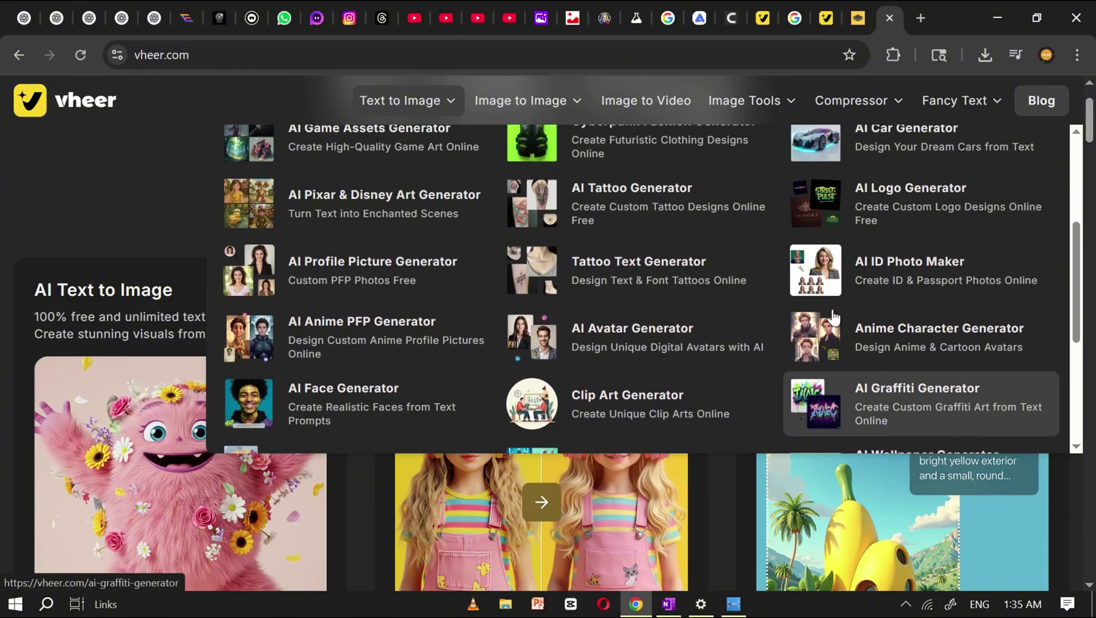
scroll(579, 314, up, 1)
scroll(579, 315, up, 2)
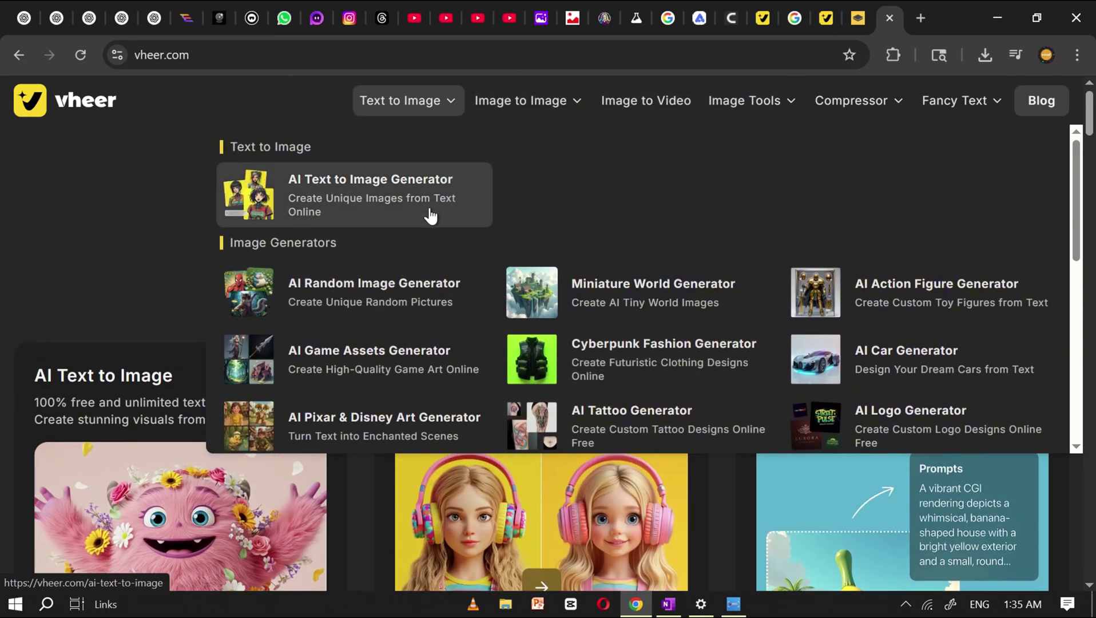
click(392, 211)
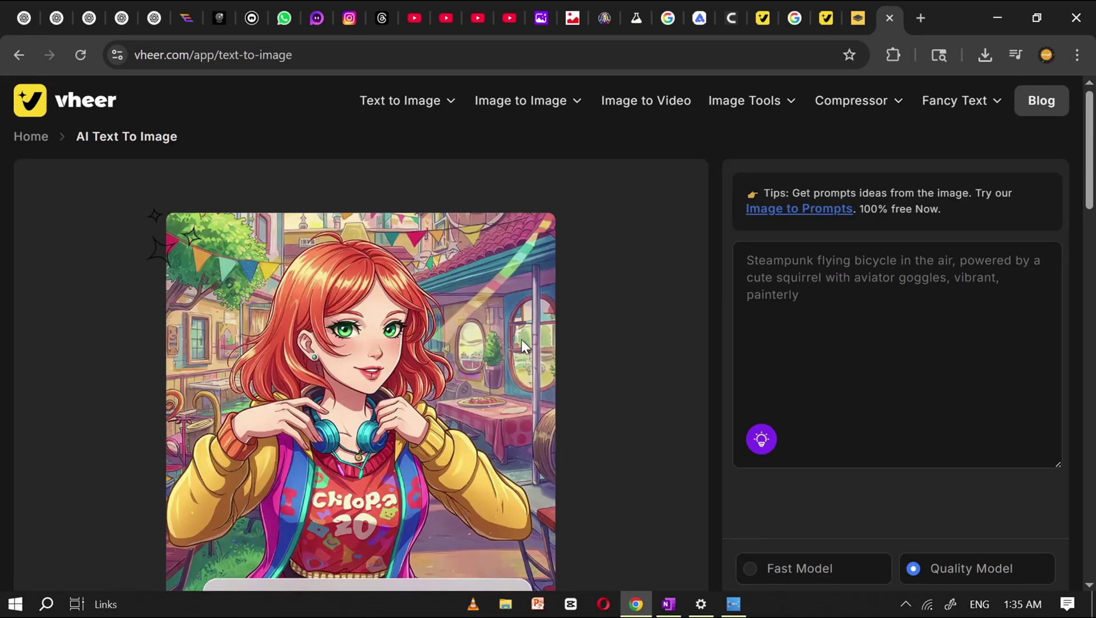
click(801, 279)
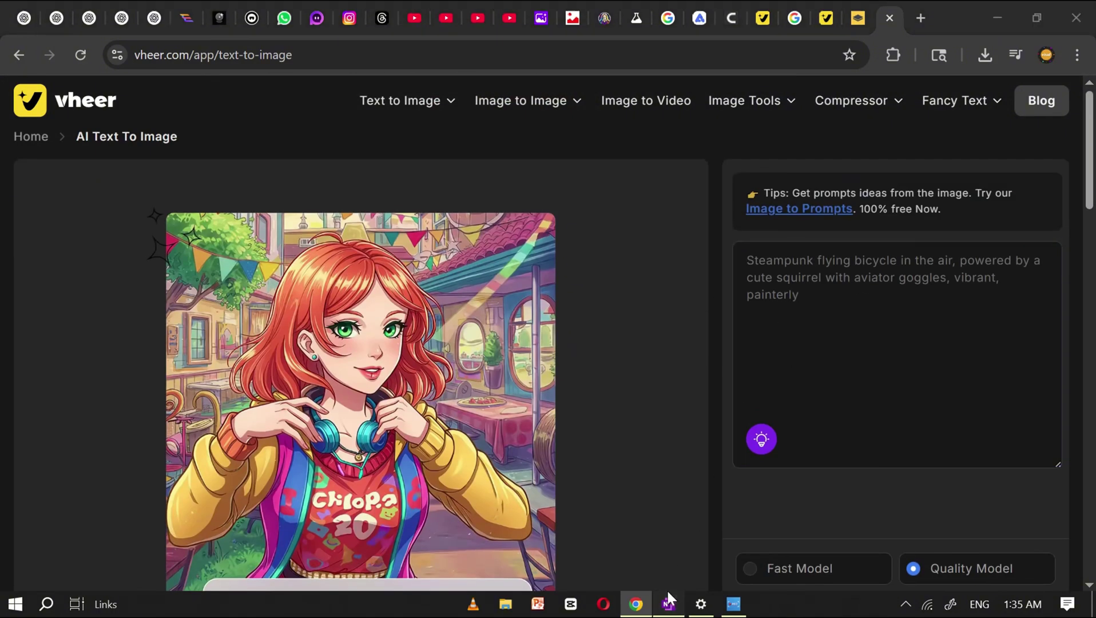
Copy the hyper-realistic fried-chicken prompt paragraph from the OneNote prompts page
click(668, 604)
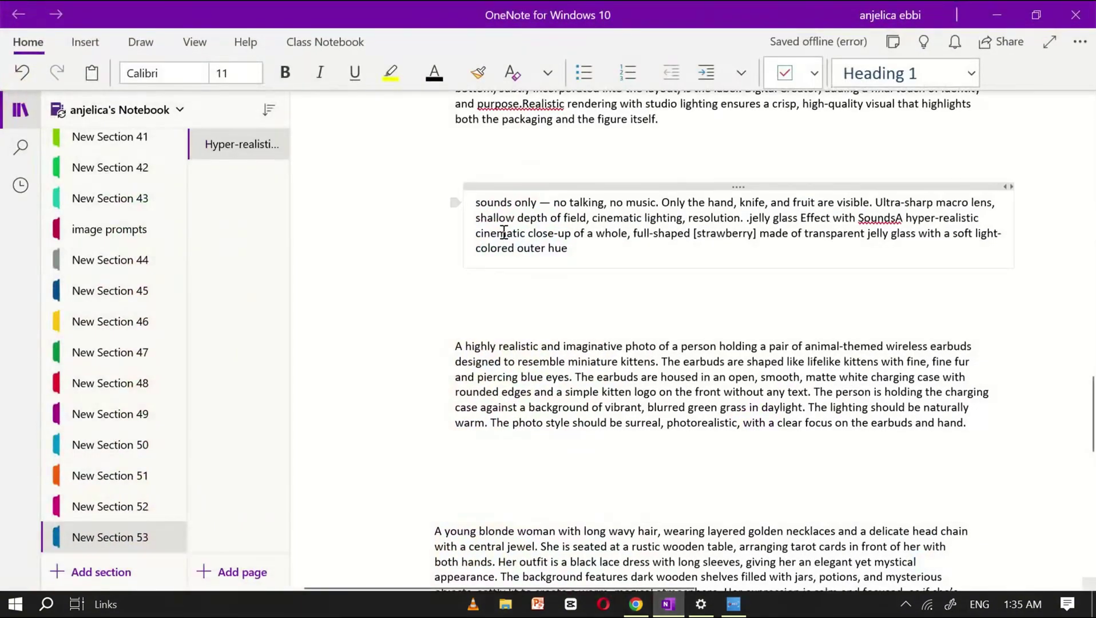
scroll(701, 240, up, 10)
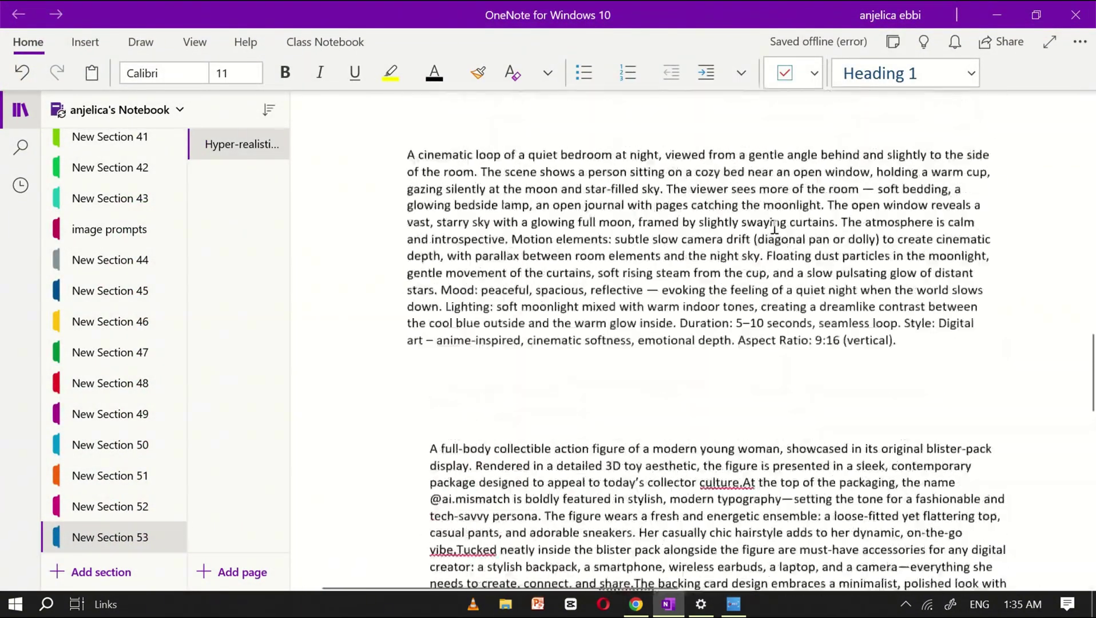
scroll(772, 222, up, 15)
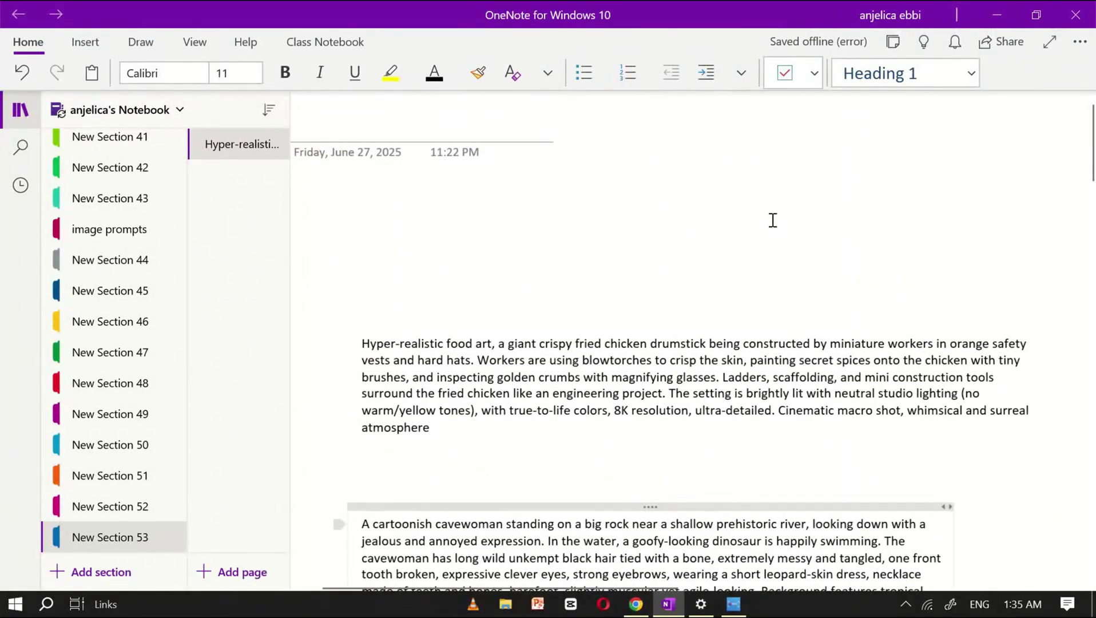
triple_click(690, 355)
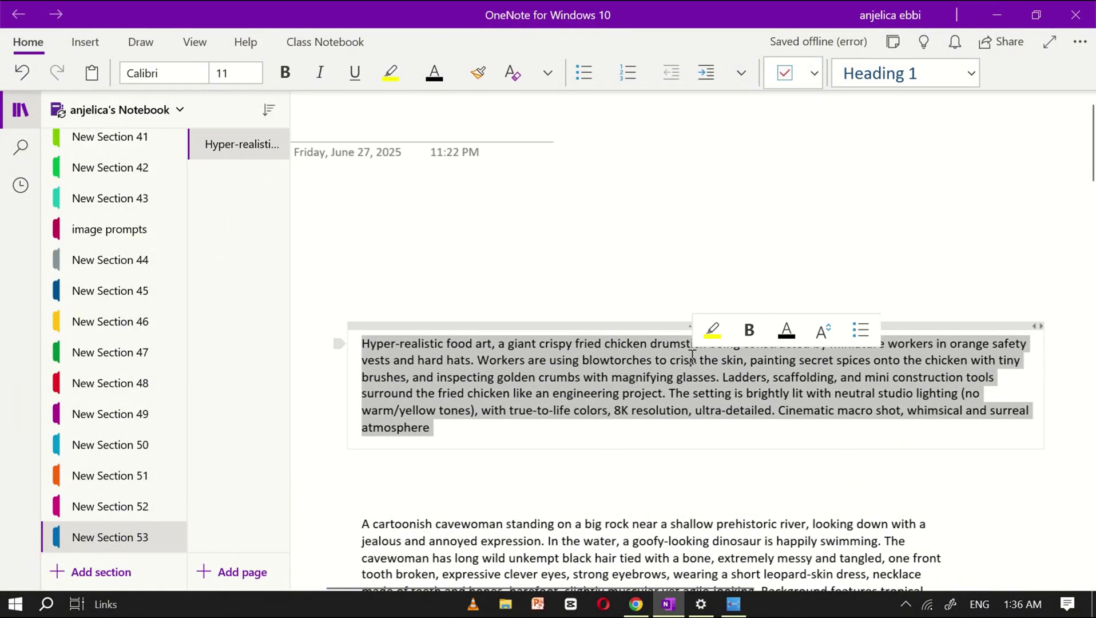
right_click(526, 375)
click(590, 77)
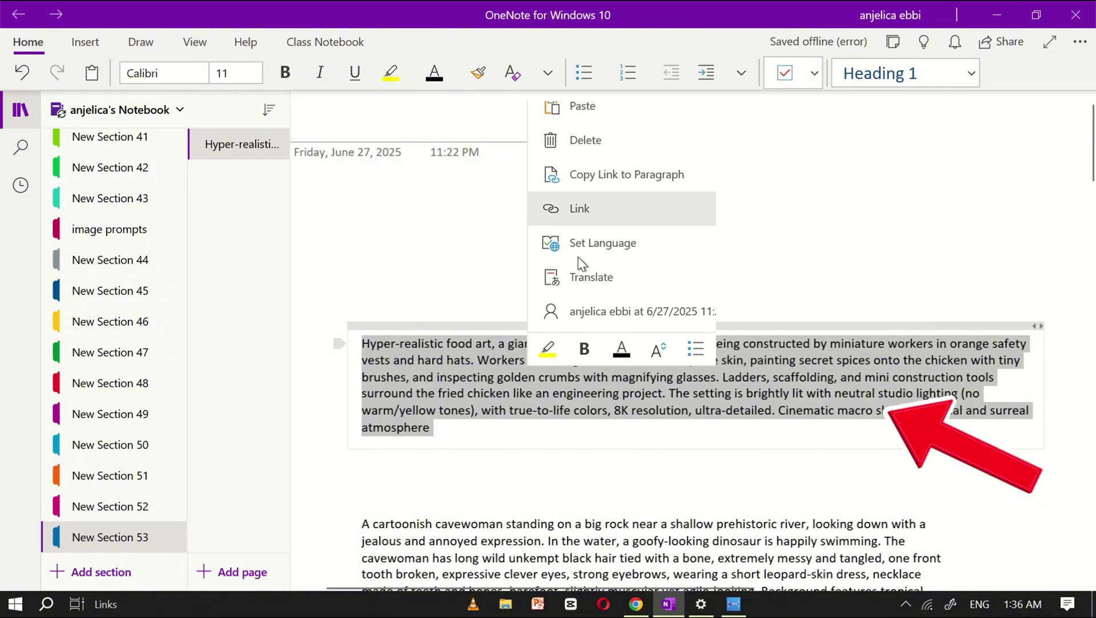
Paste the fried-chicken prompt into Vheer's prompt box
click(635, 604)
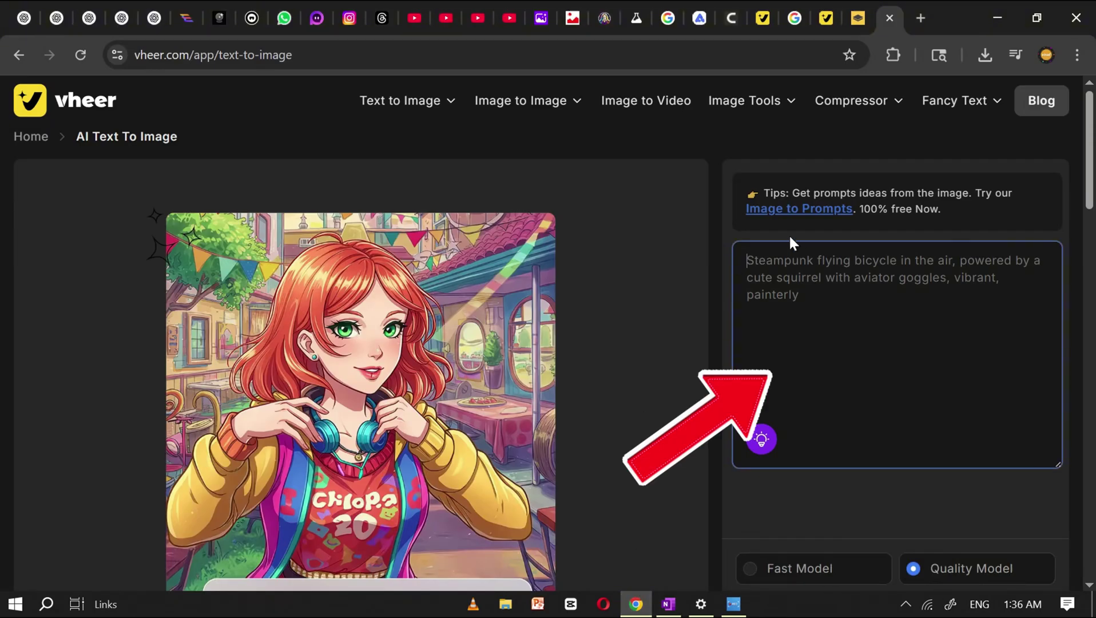
right_click(803, 279)
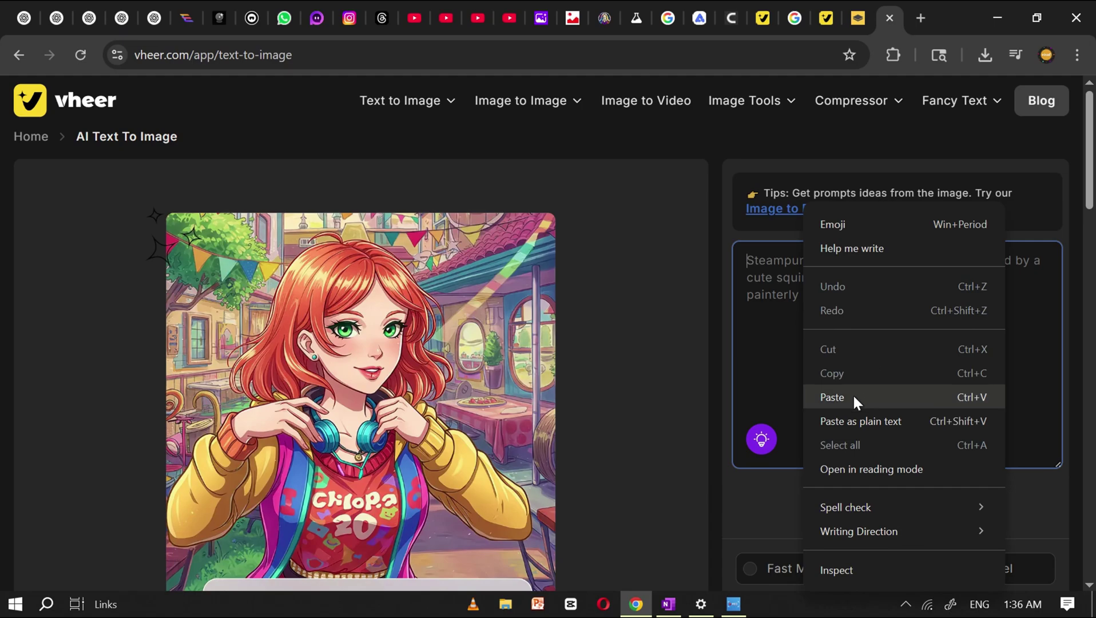
click(851, 395)
Set the image aspect ratio to 16:9
scroll(867, 326, down, 1)
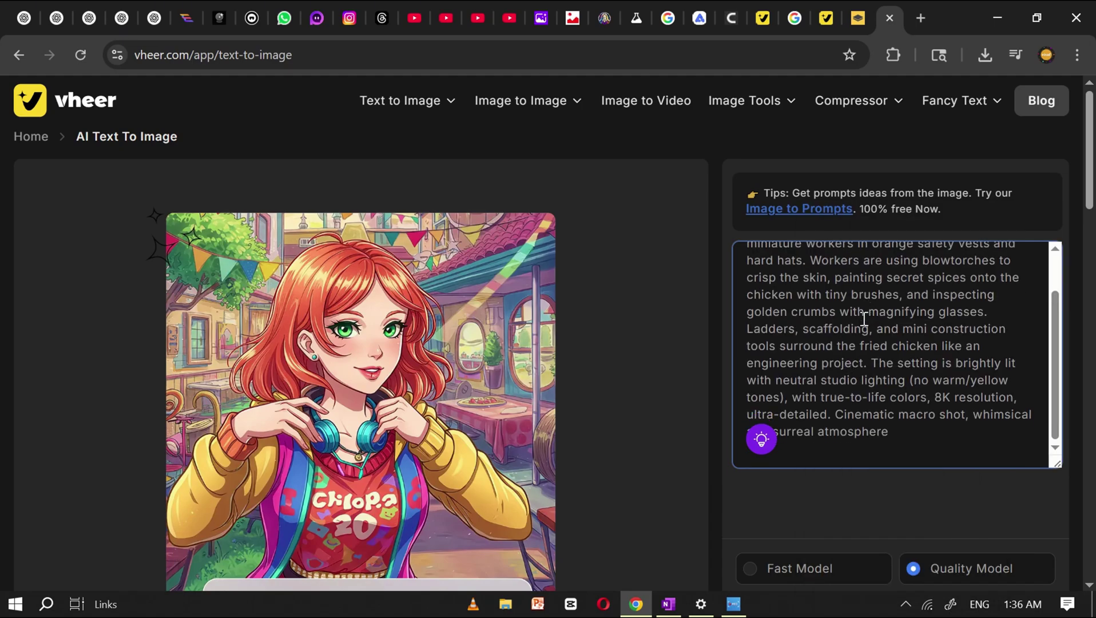
scroll(817, 450, down, 3)
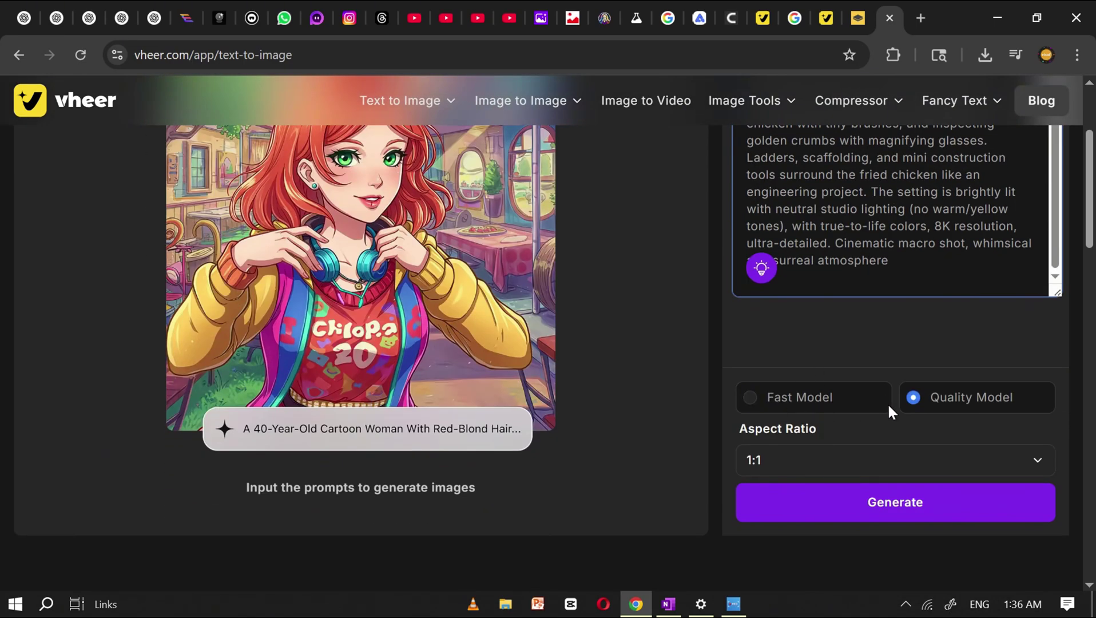
scroll(799, 280, down, 2)
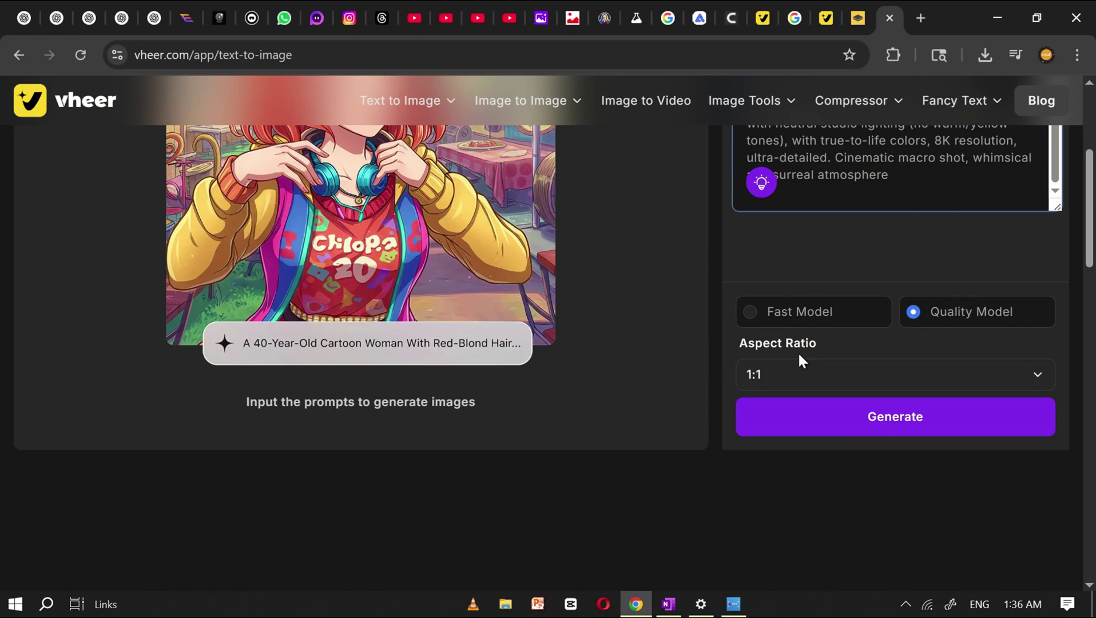
click(805, 379)
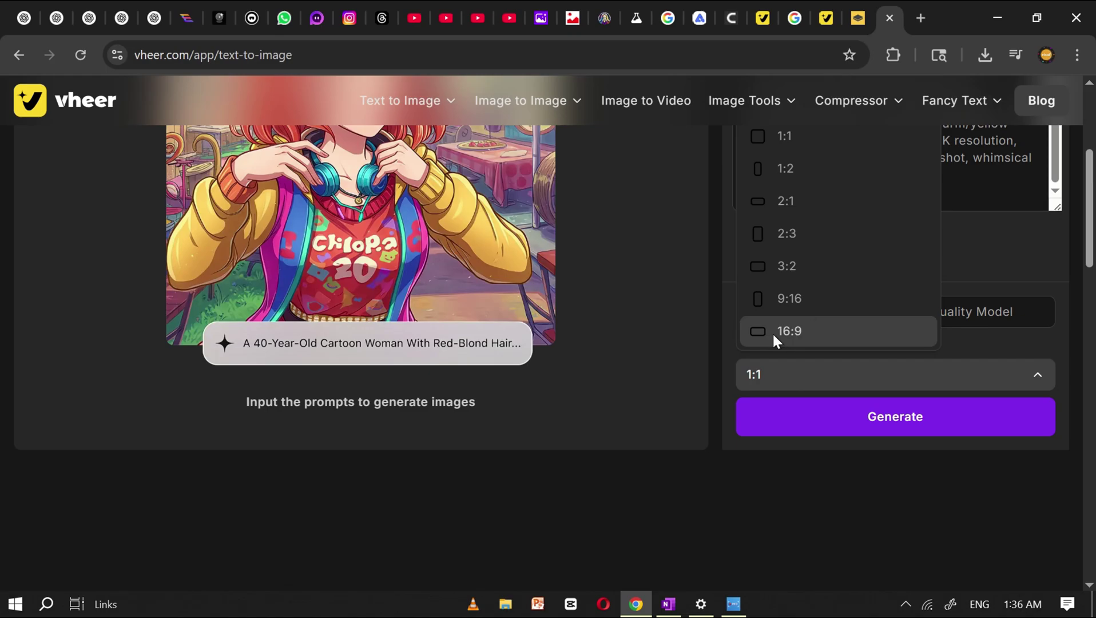
click(794, 330)
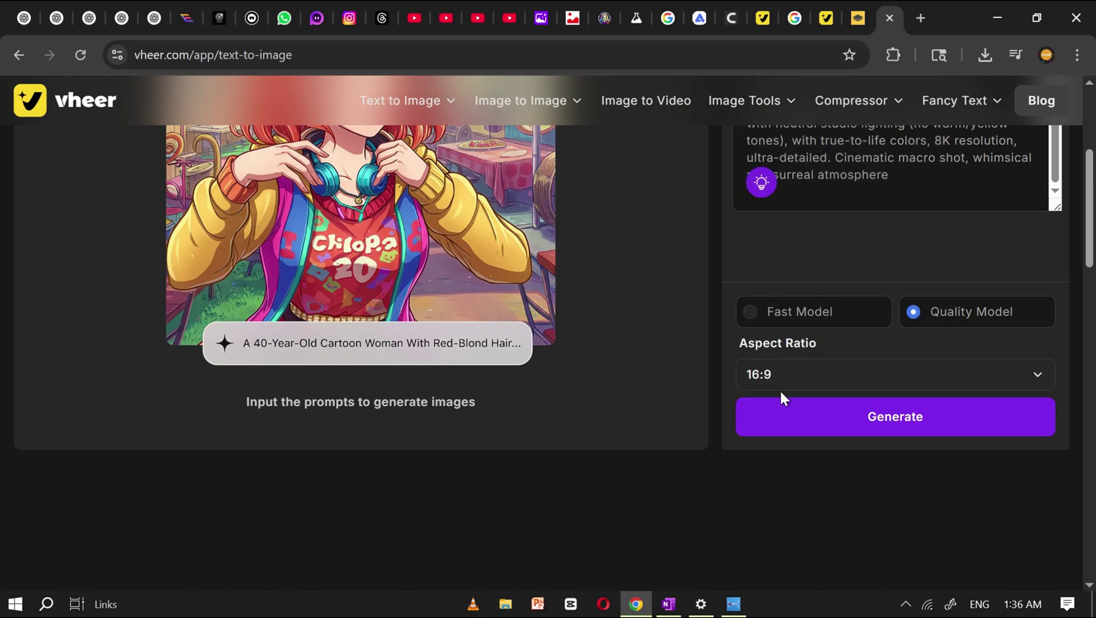
Generate the fried-chicken image with miniature workers
click(869, 424)
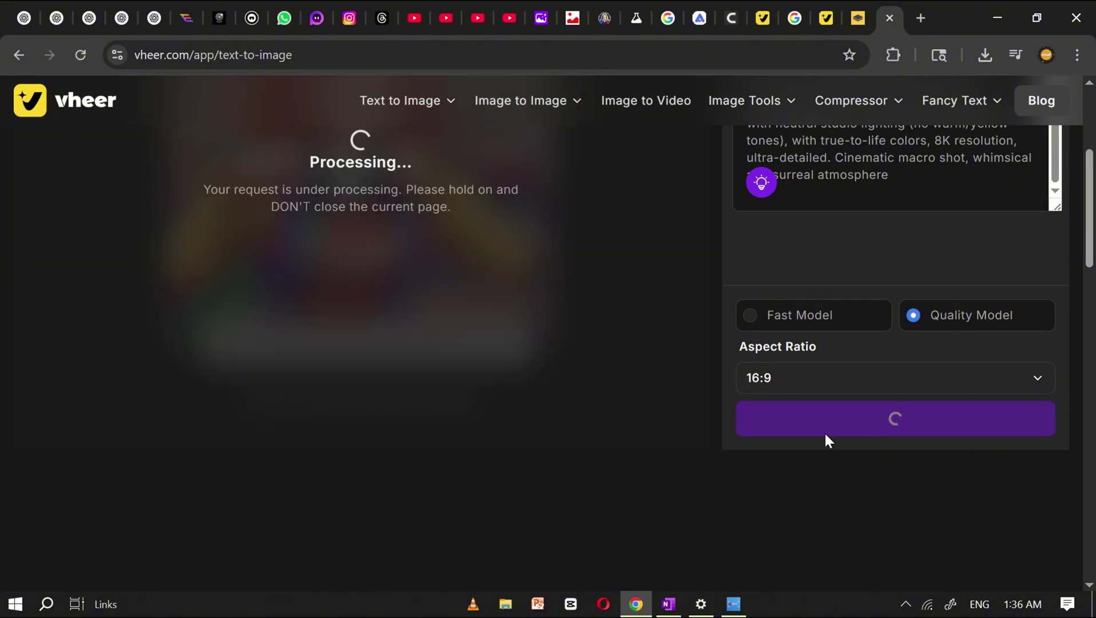
scroll(503, 360, up, 3)
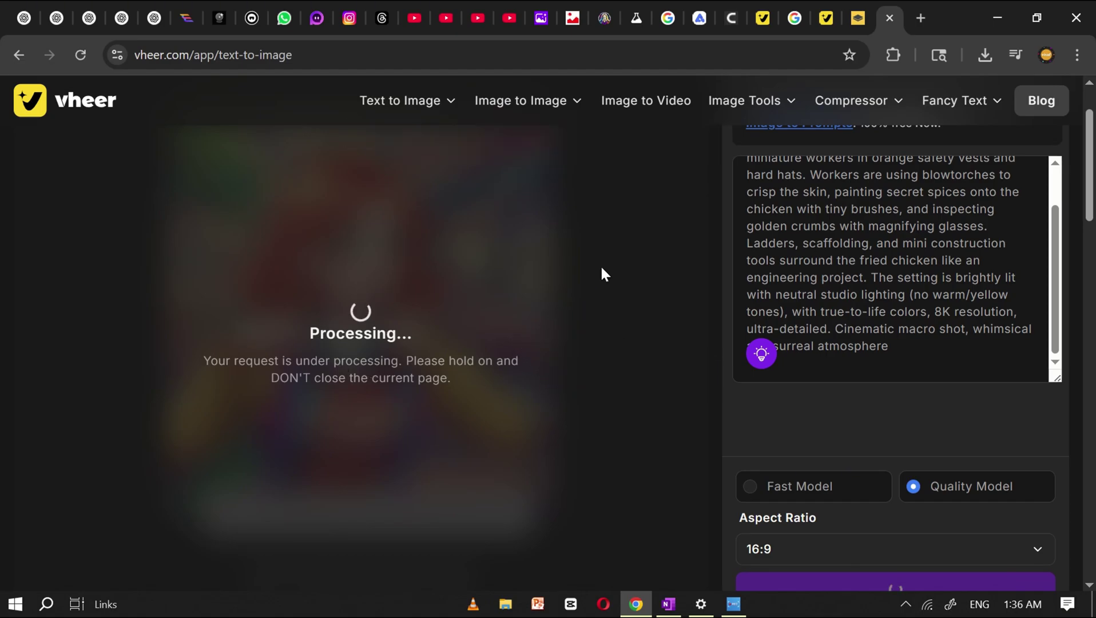
scroll(610, 223, up, 2)
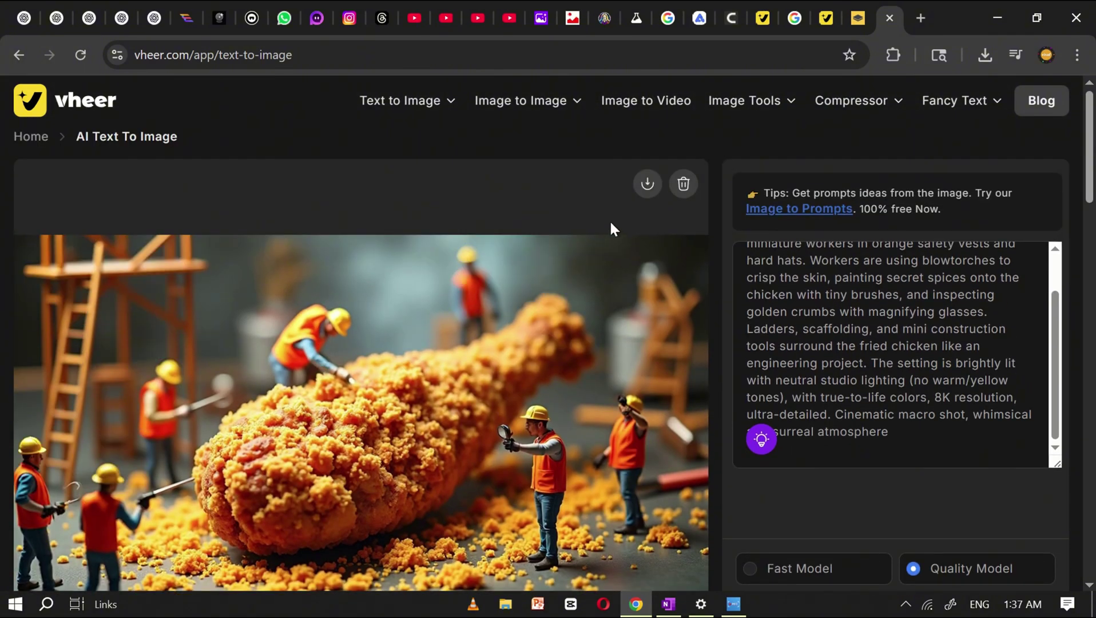
scroll(577, 212, down, 2)
scroll(535, 229, up, 2)
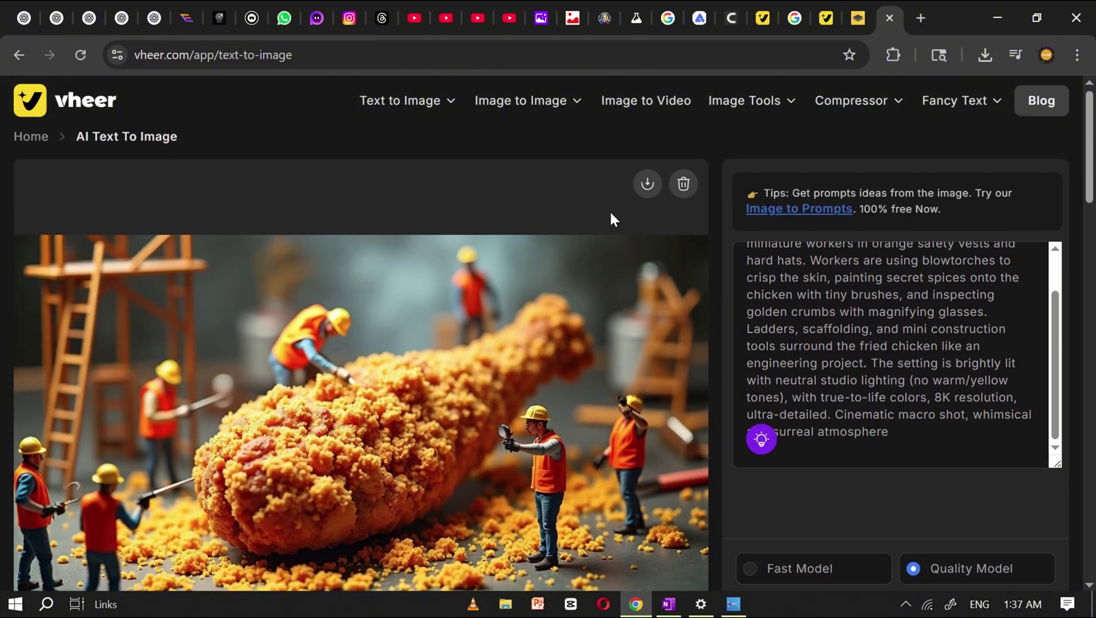
Download the image as 8JjvFm24.jpg and close the downloads panel
click(648, 185)
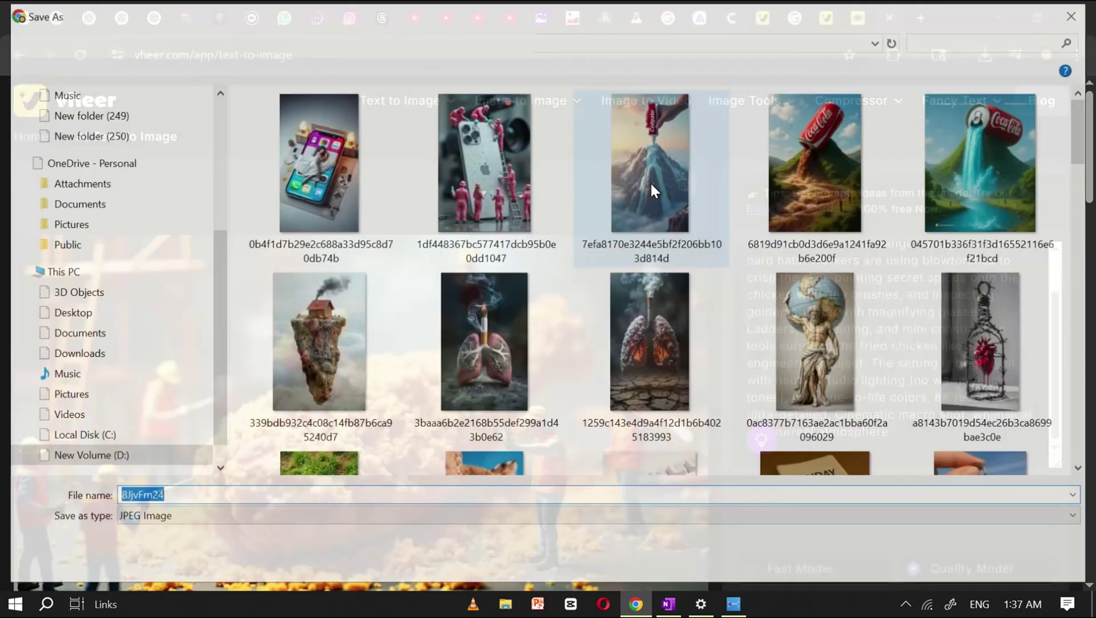
click(951, 564)
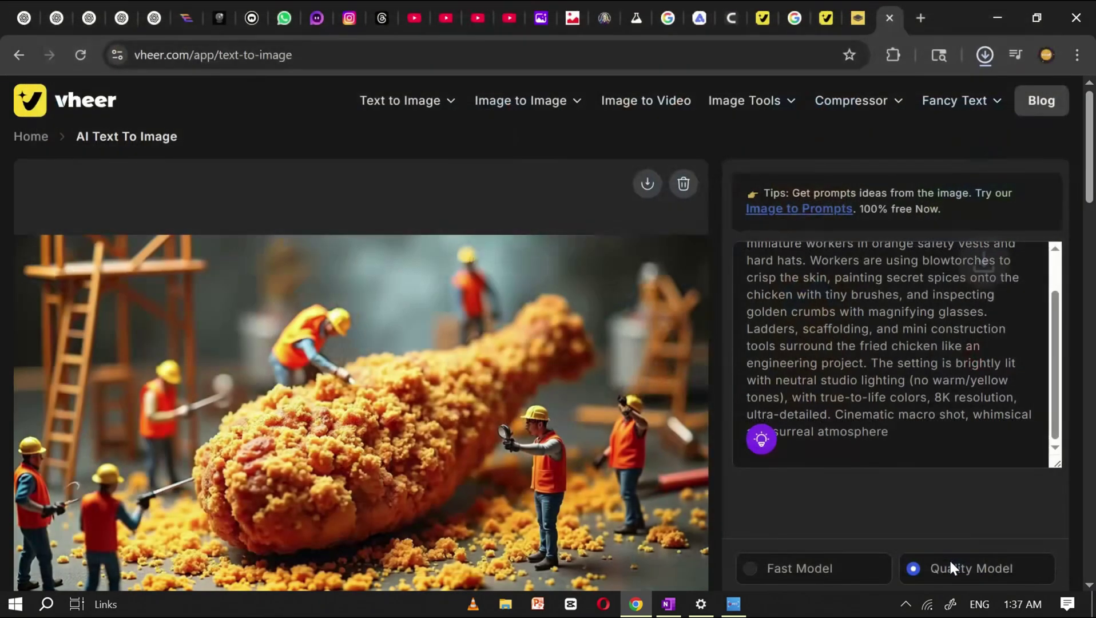
scroll(526, 285, down, 2)
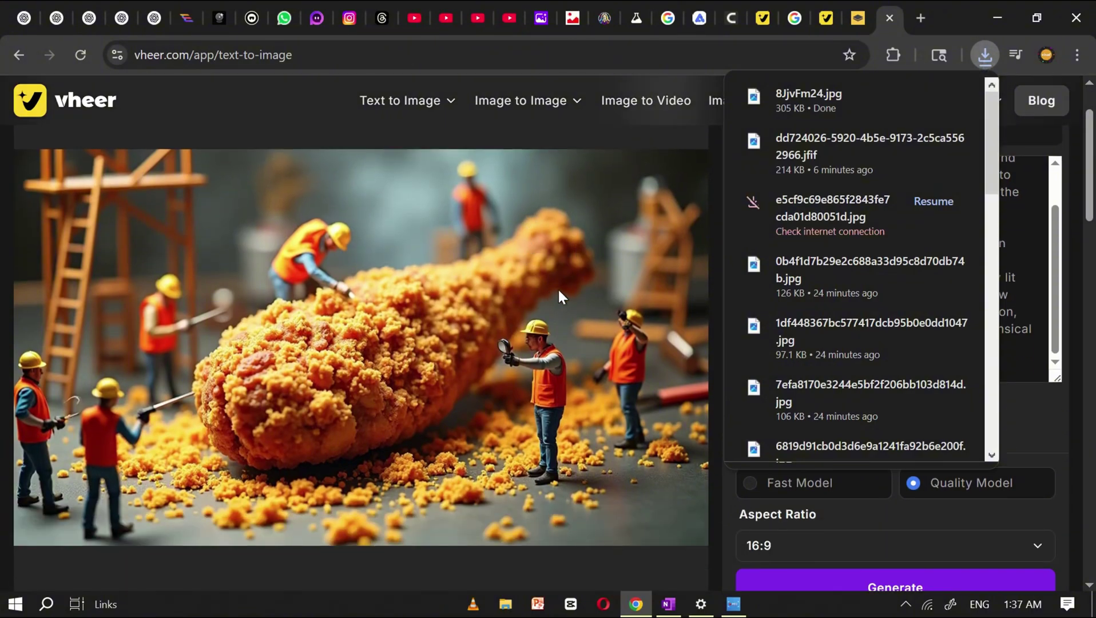
click(1050, 132)
scroll(572, 315, up, 2)
scroll(654, 490, down, 2)
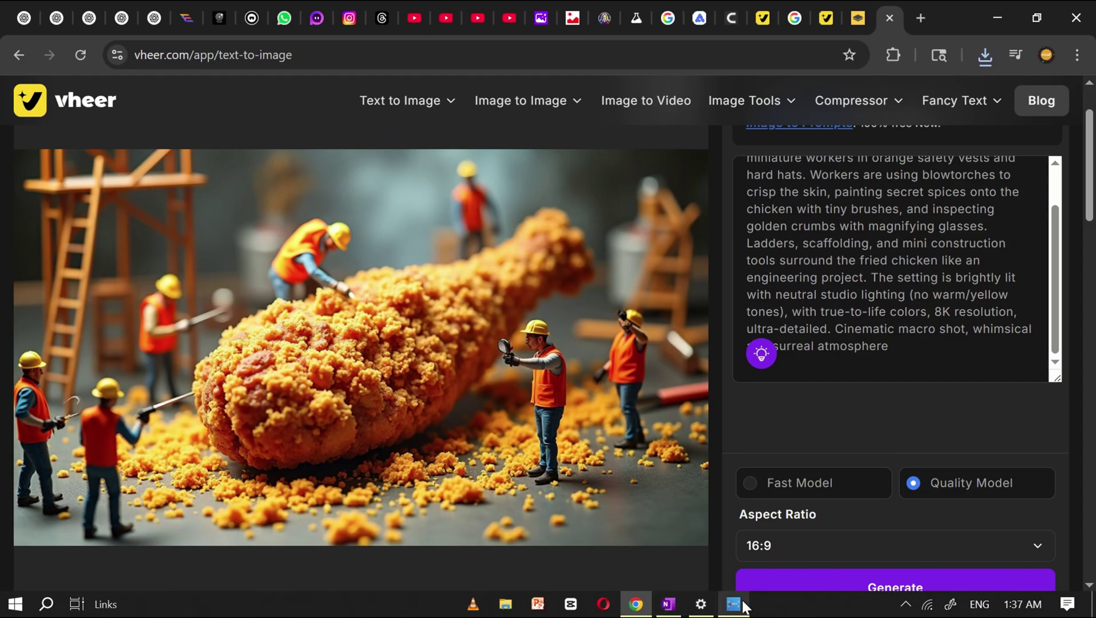
Replace the chicken prompt in Vheer with the cavewoman-and-dinosaur prompt from OneNote
click(666, 604)
scroll(595, 275, down, 5)
triple_click(612, 243)
key(ctrl+c)
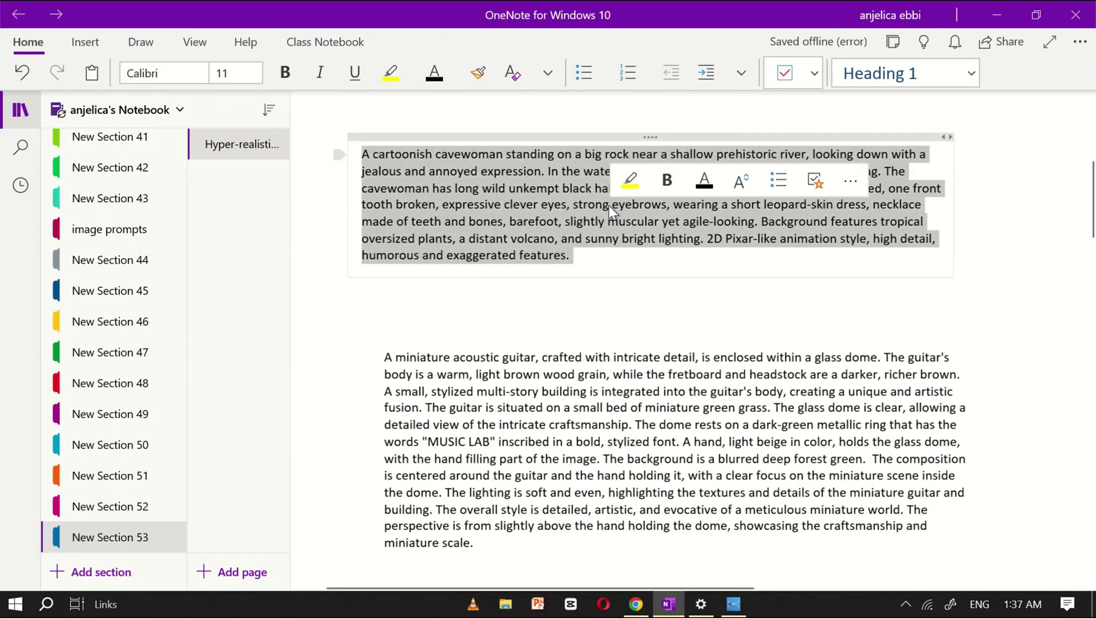
click(636, 607)
triple_click(819, 189)
key(ctrl+v)
scroll(839, 229, down, 5)
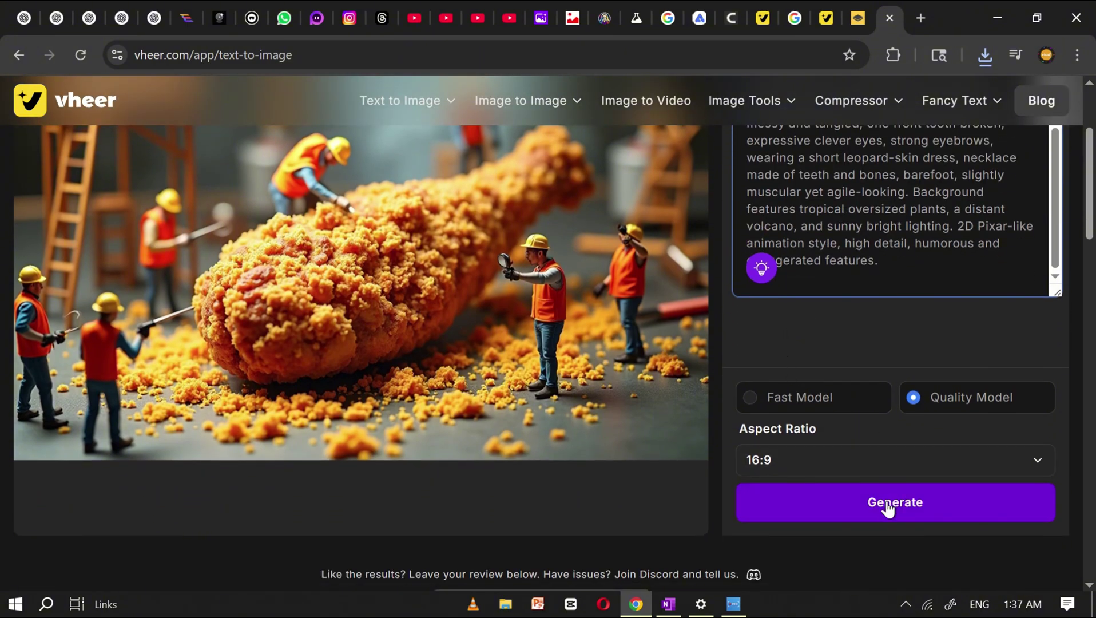
Generate and download the cavewoman-and-dinosaur image
click(888, 506)
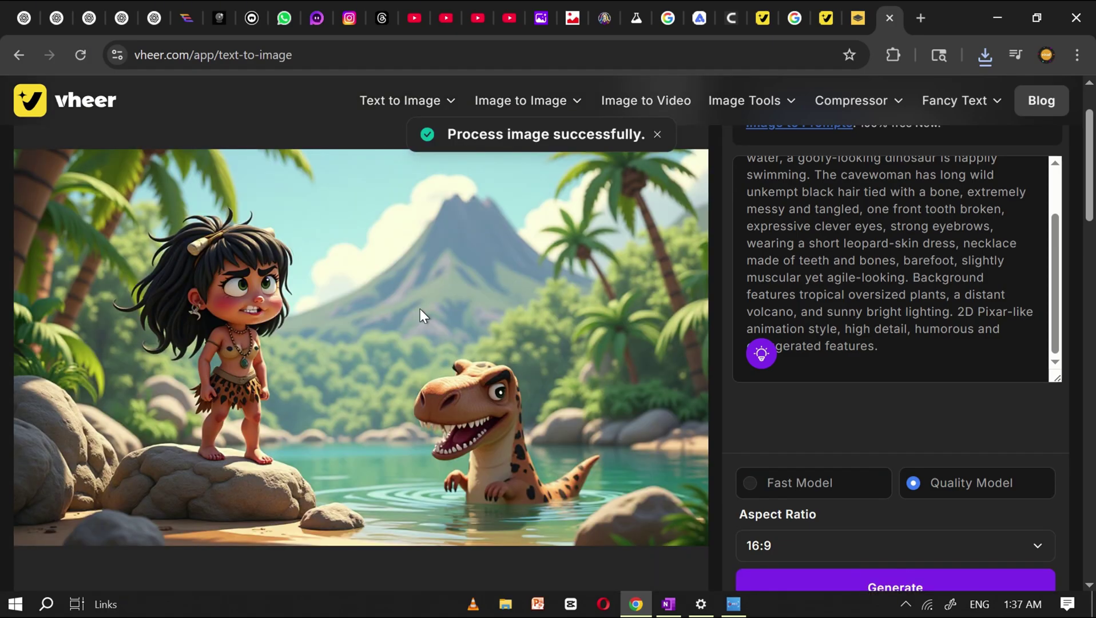
scroll(419, 309, up, 2)
click(656, 183)
Copy the kitten prompt, download the kittens-in-earbud-case image, and start a prompt with a person's name
key(alt+Tab)
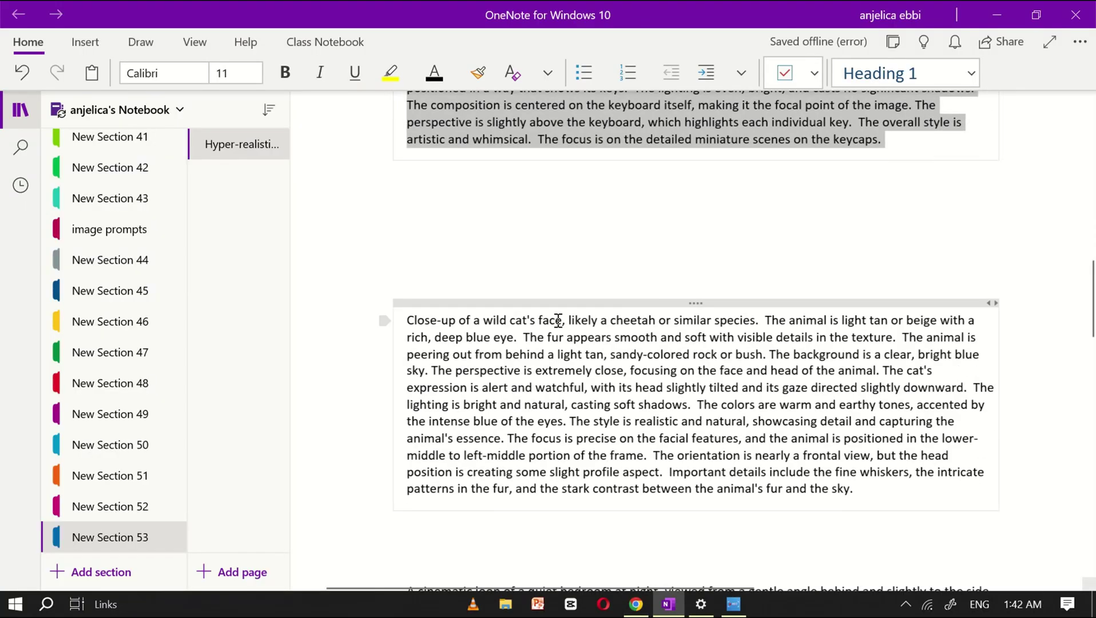
triple_click(558, 320)
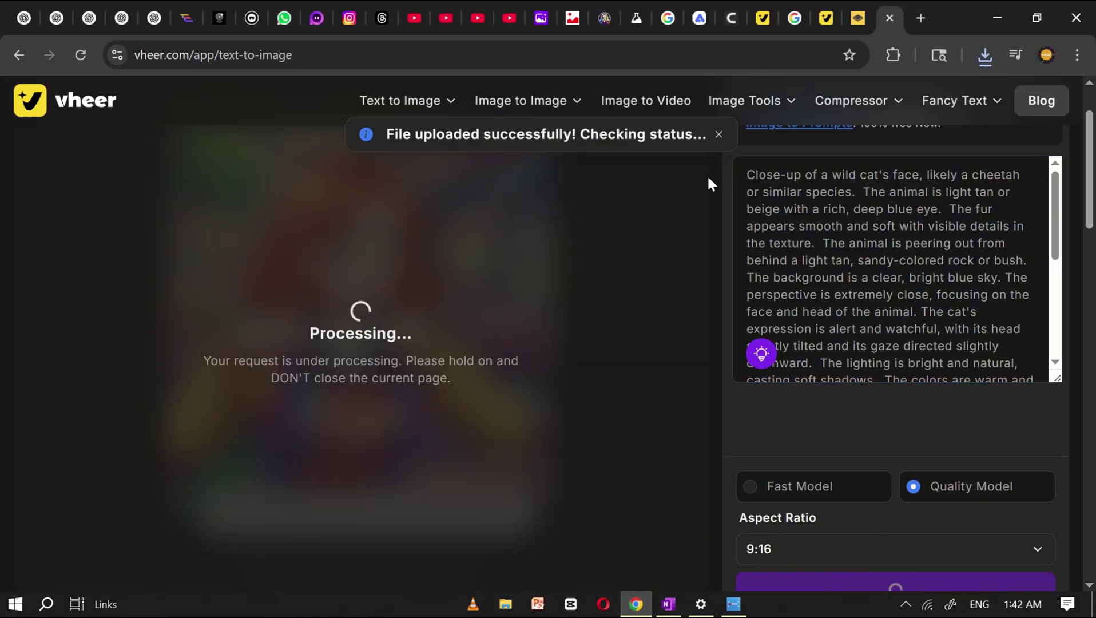
click(645, 181)
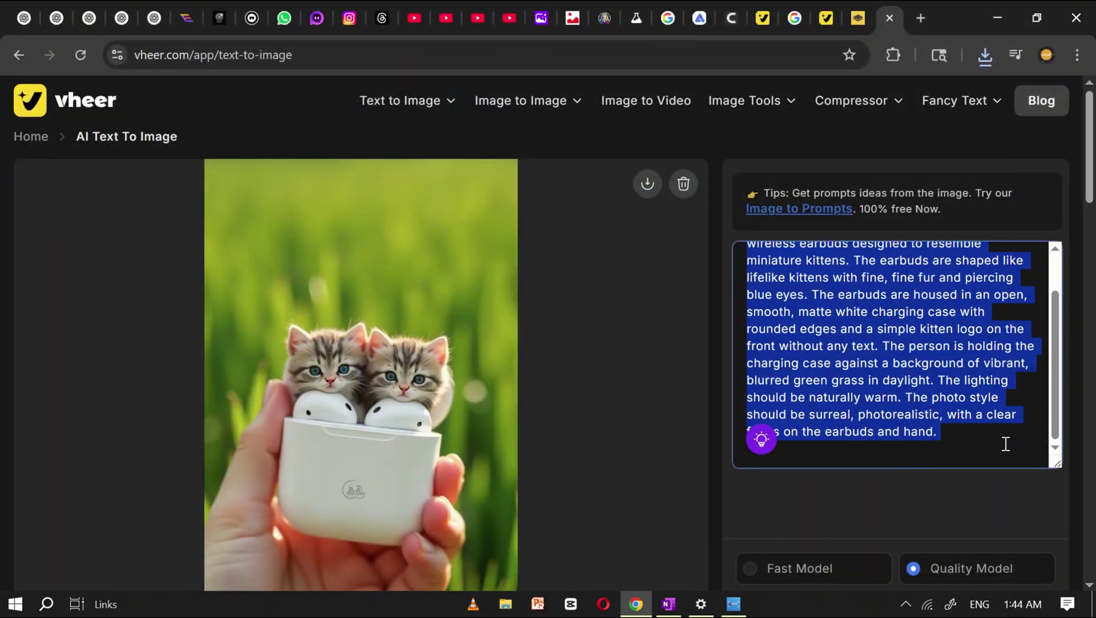
text(Donald Trump)
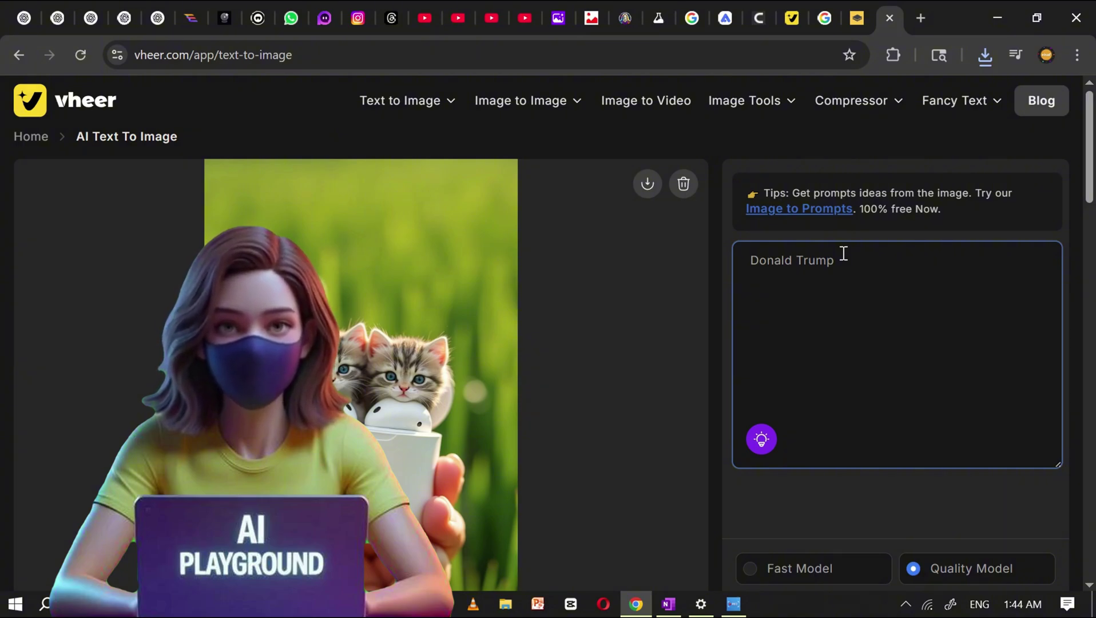
Complete the man-in-a-suit walking on the beach prompt and generate the image
text(ng on the beach)
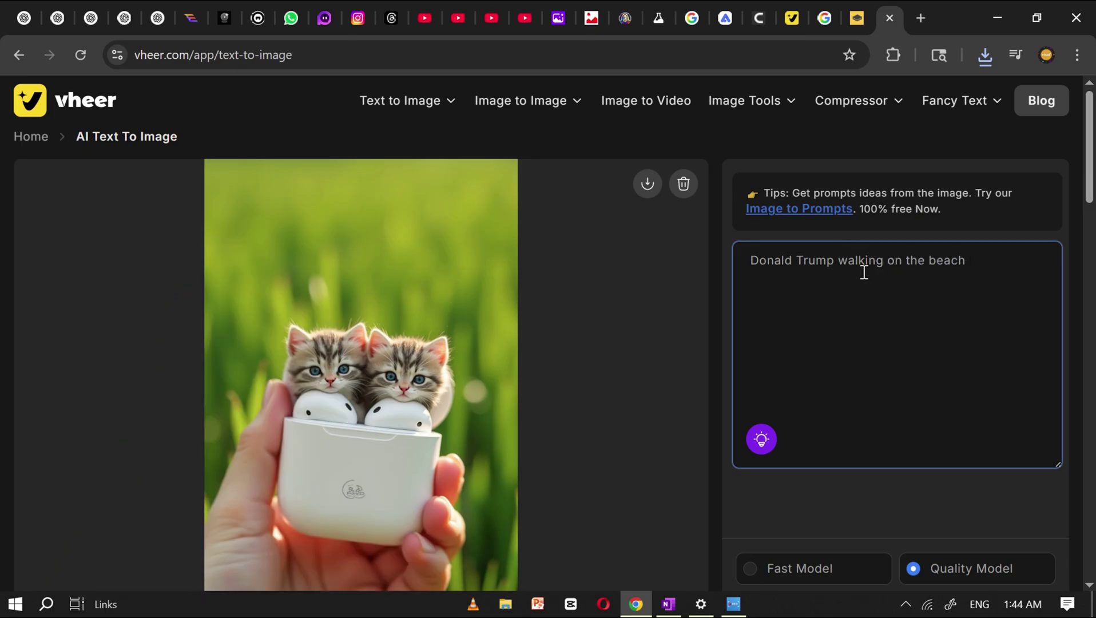
scroll(925, 336, down, 2)
scroll(895, 356, down, 2)
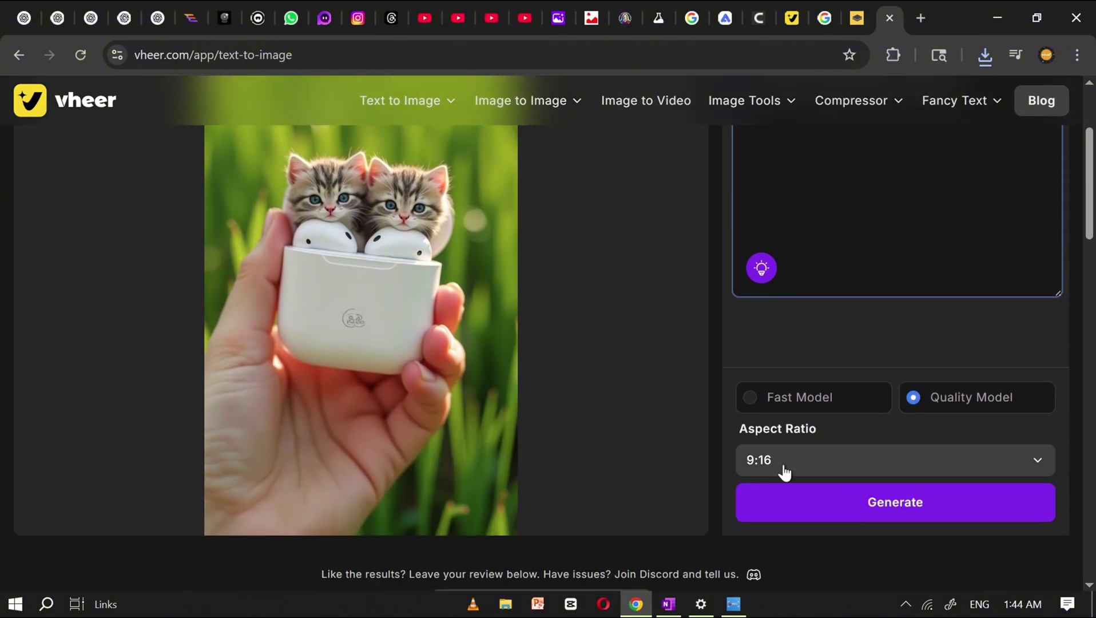
click(827, 512)
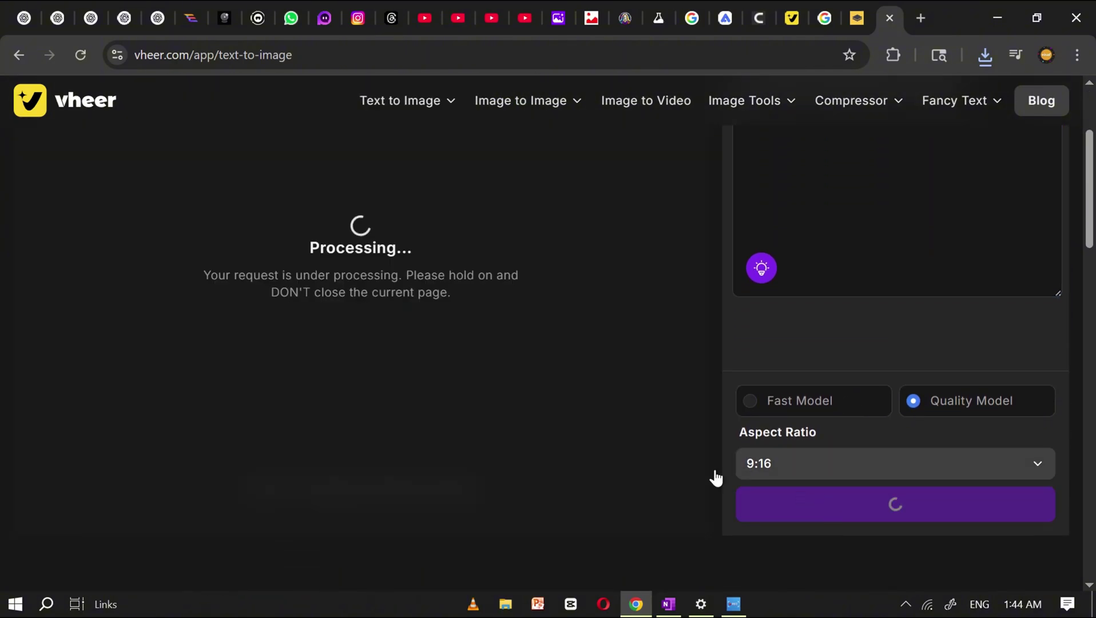
scroll(436, 299, up, 2)
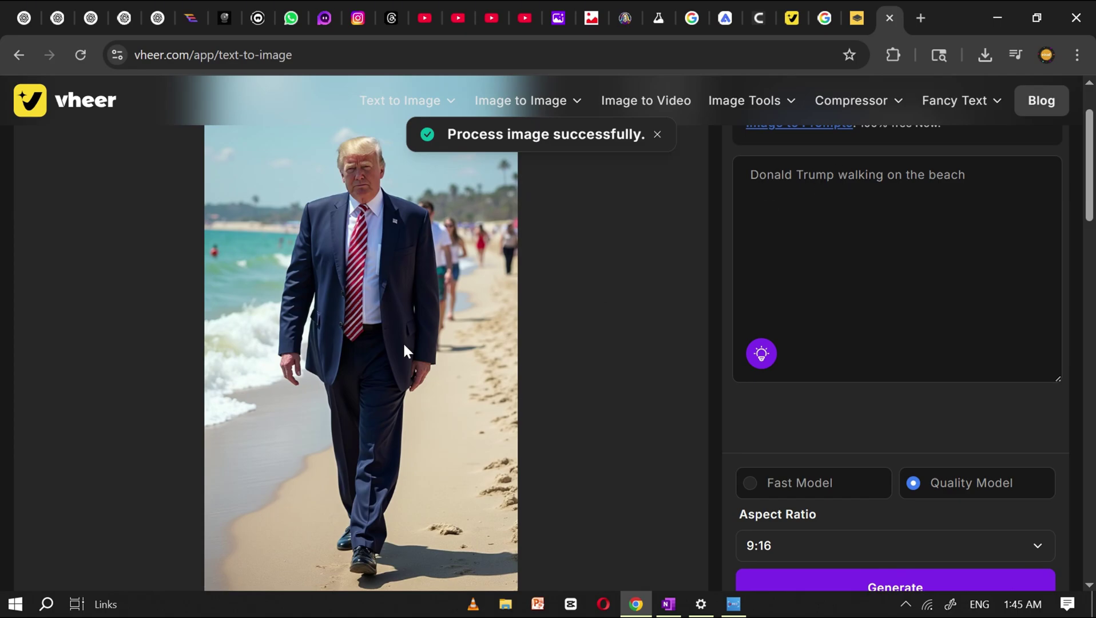
scroll(404, 345, up, 2)
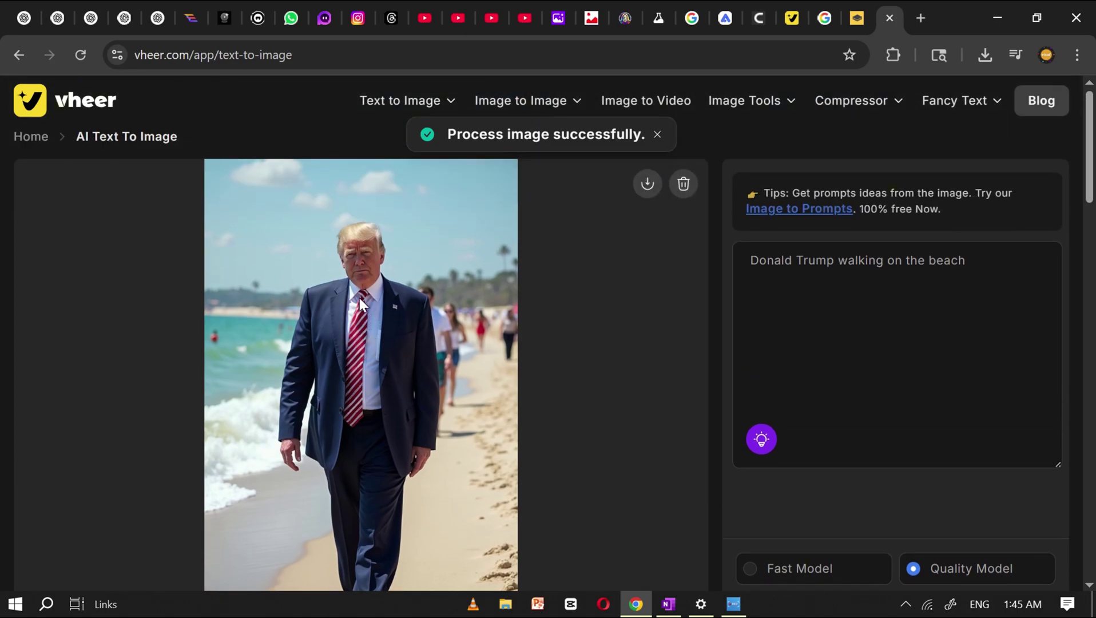
scroll(361, 292, down, 1)
scroll(354, 321, up, 1)
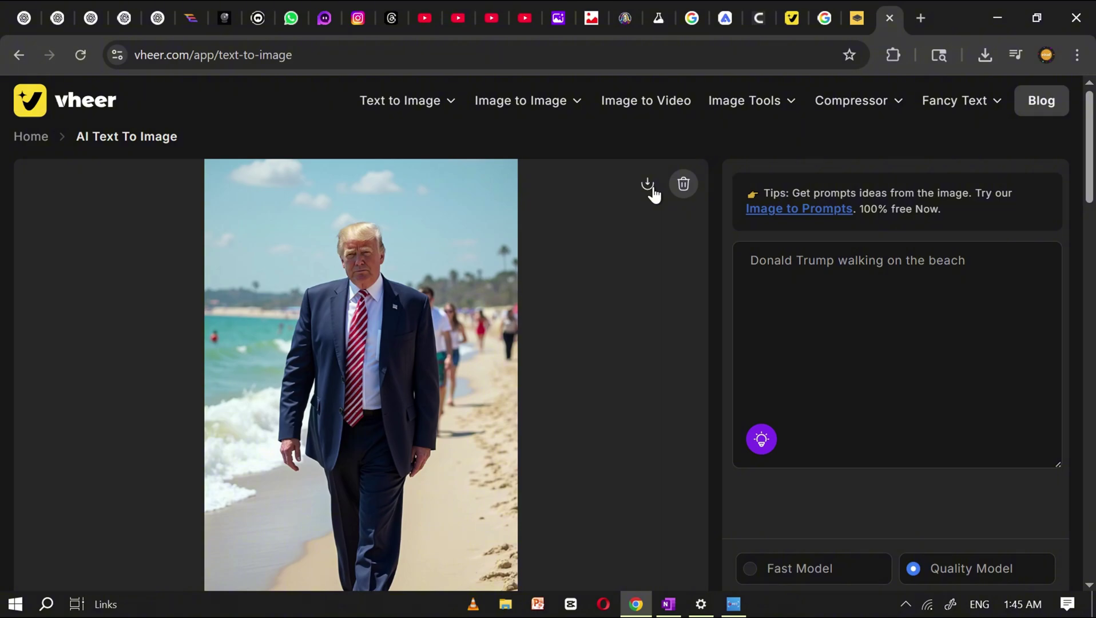
Save the beach image as Sf35d8Ci.jpg and replace the prompt with a new one
click(652, 190)
click(950, 557)
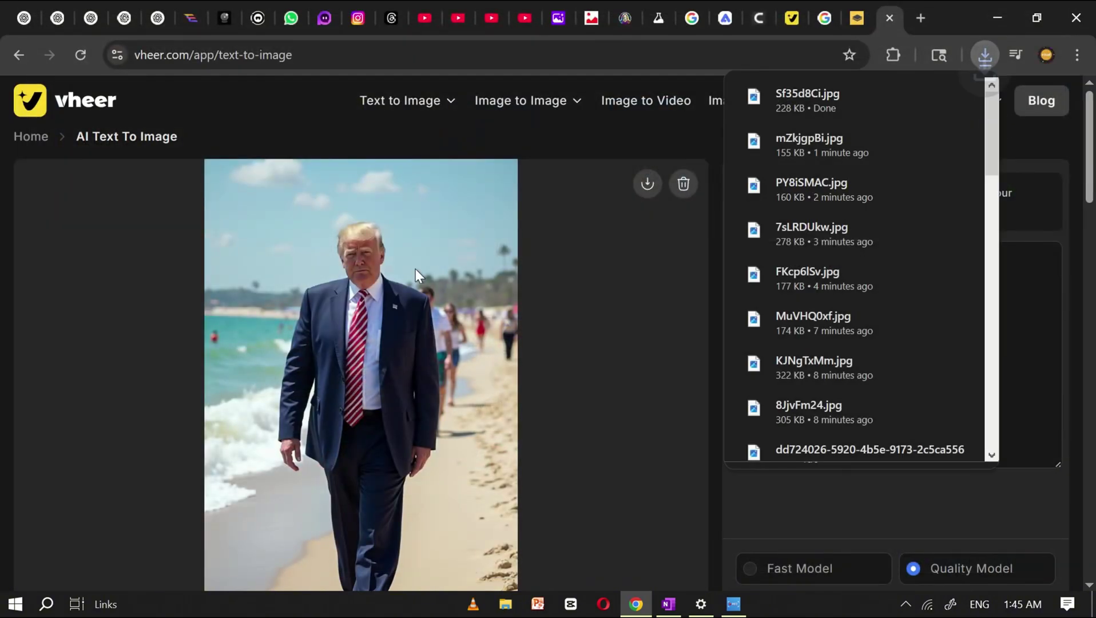
scroll(619, 340, down, 2)
click(819, 168)
key(ctrl+a)
text(Mark Zuckerberg)
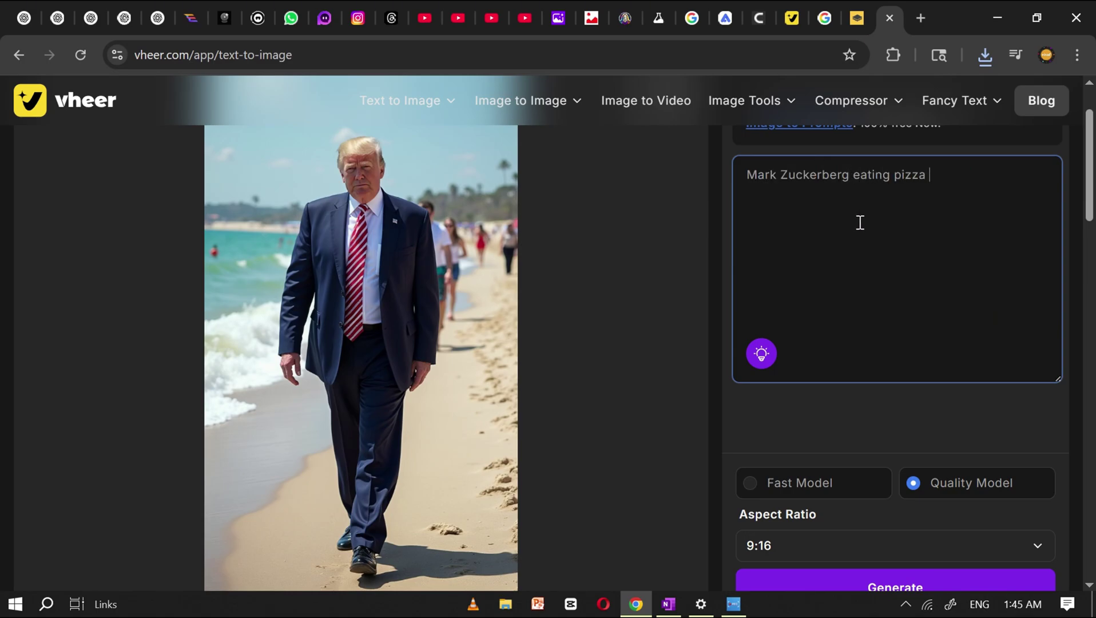
Generate the man-eating-pizza image and save it as ZwXd8qj6.jpg
scroll(824, 439, down, 3)
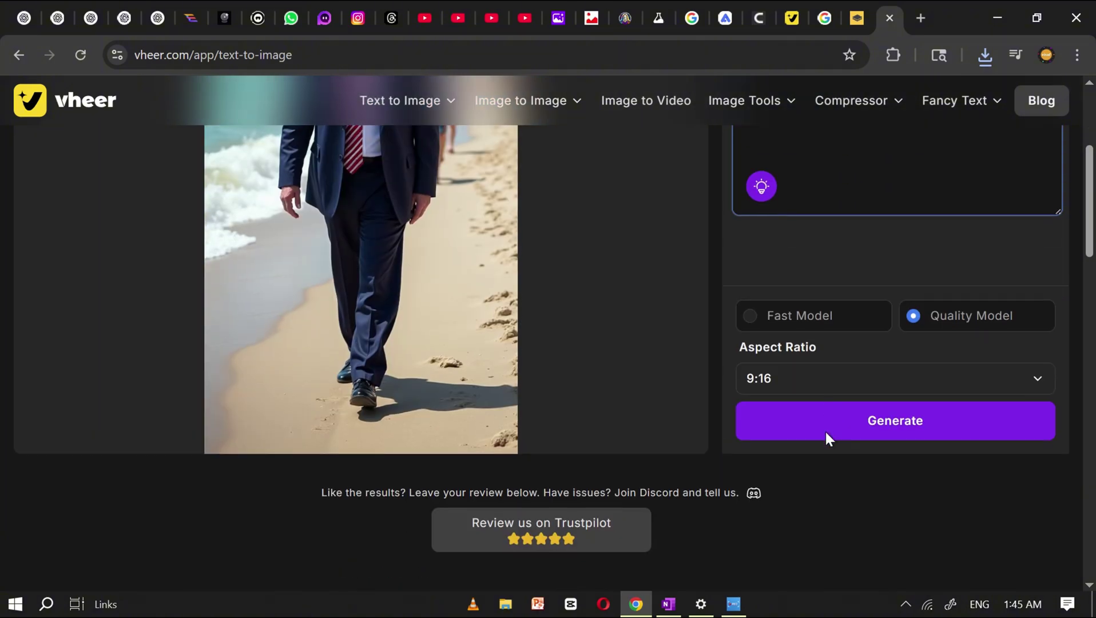
click(831, 427)
scroll(462, 297, up, 3)
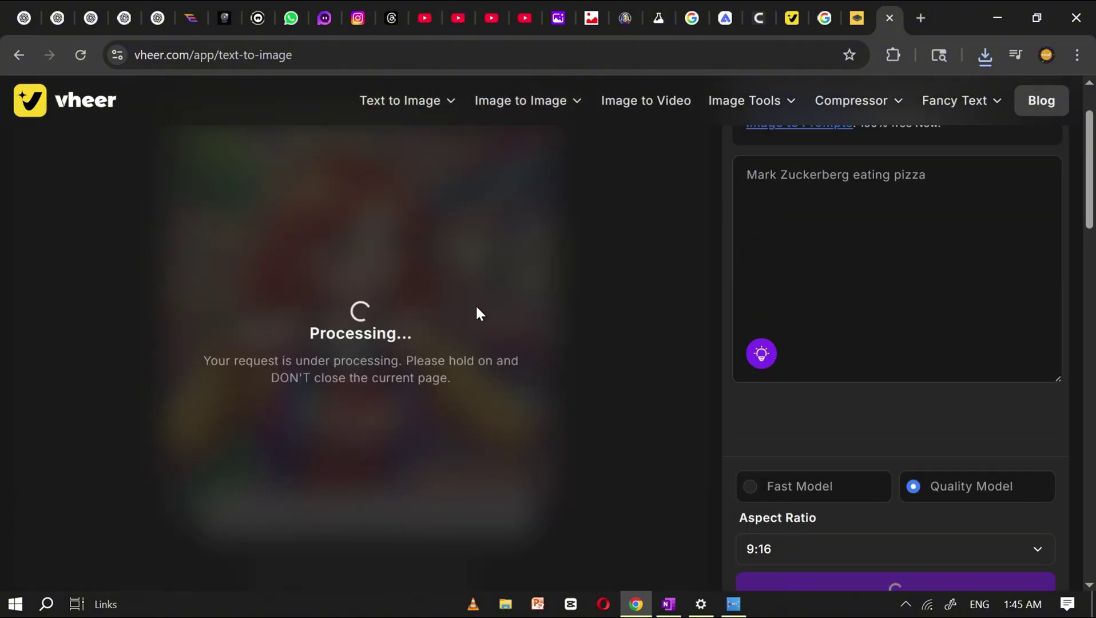
scroll(377, 358, down, 2)
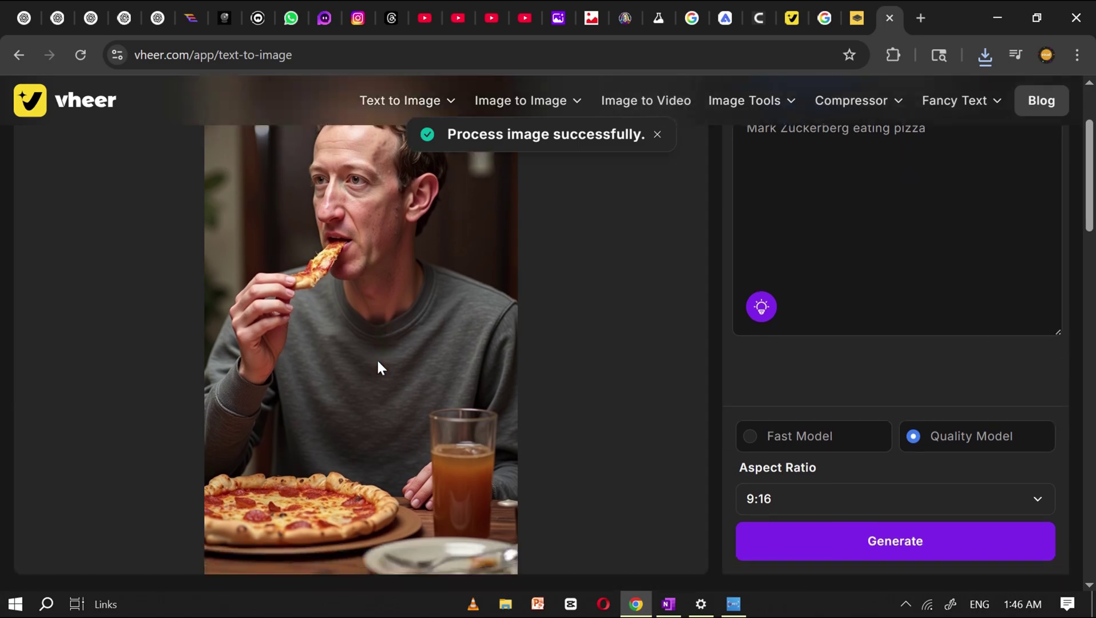
scroll(379, 368, up, 2)
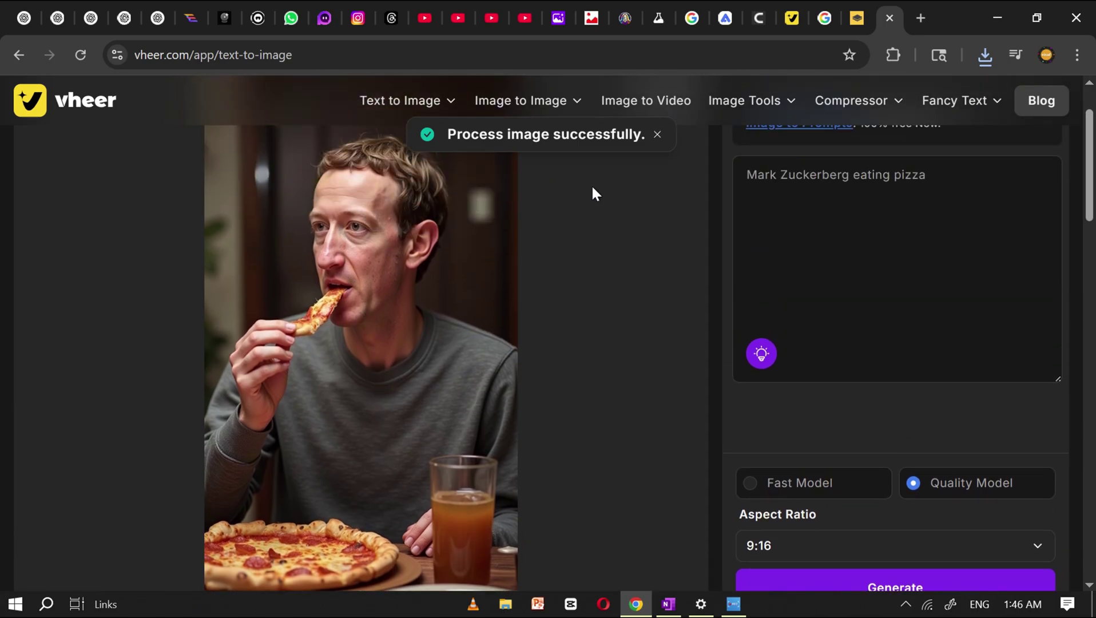
scroll(592, 191, up, 2)
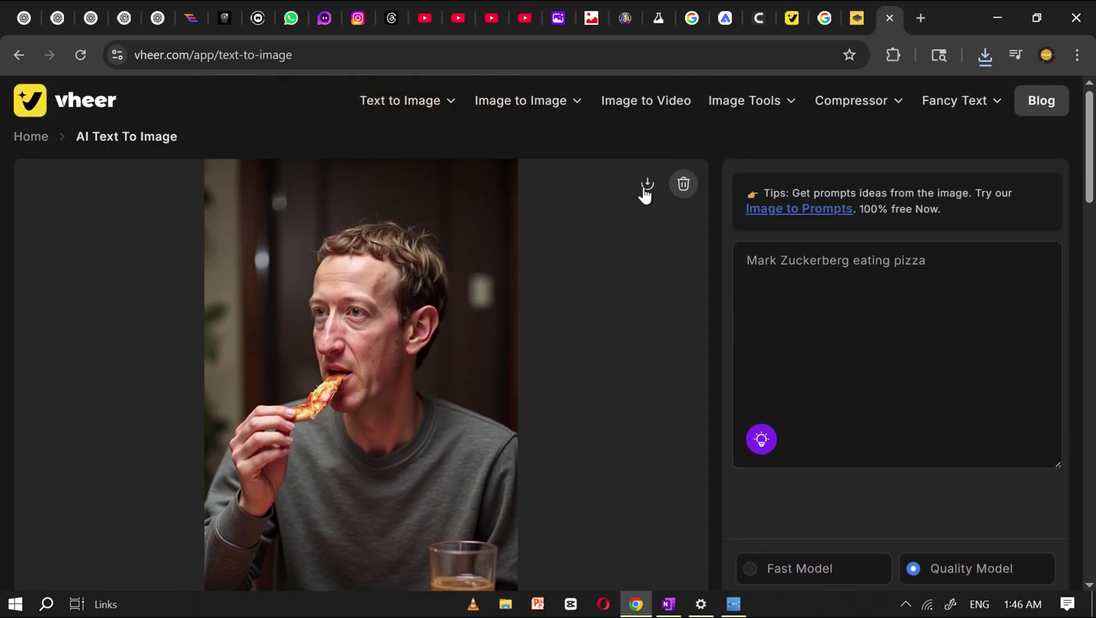
click(646, 186)
click(951, 564)
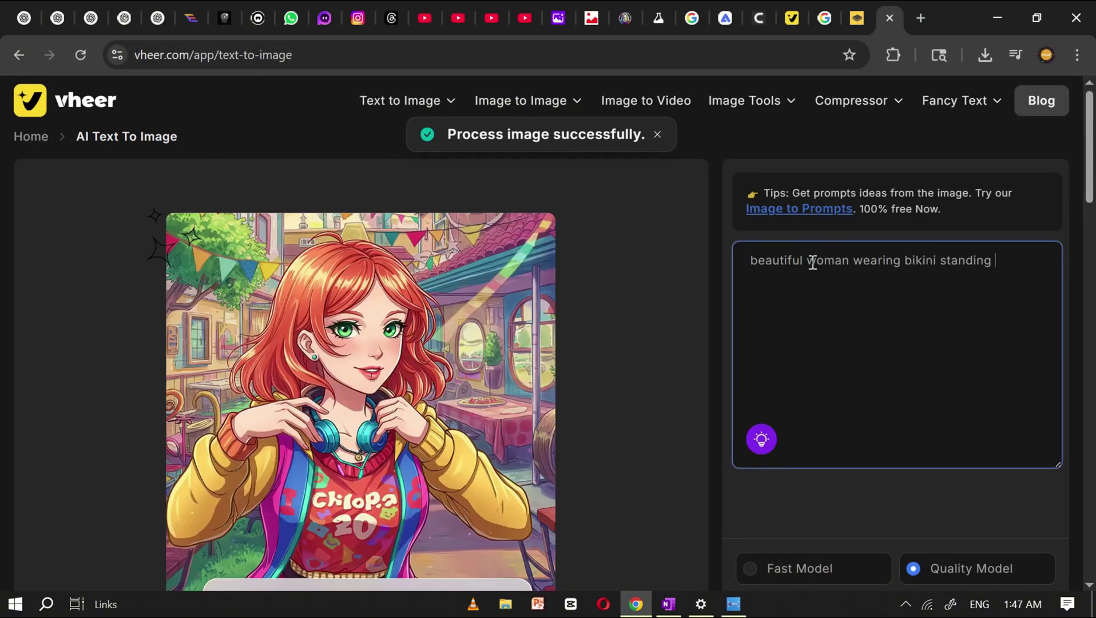
Finish the 'beautiful woman wearing bikini standing at beach' prompt and generate the image
text(at beach)
scroll(806, 343, down, 5)
click(797, 421)
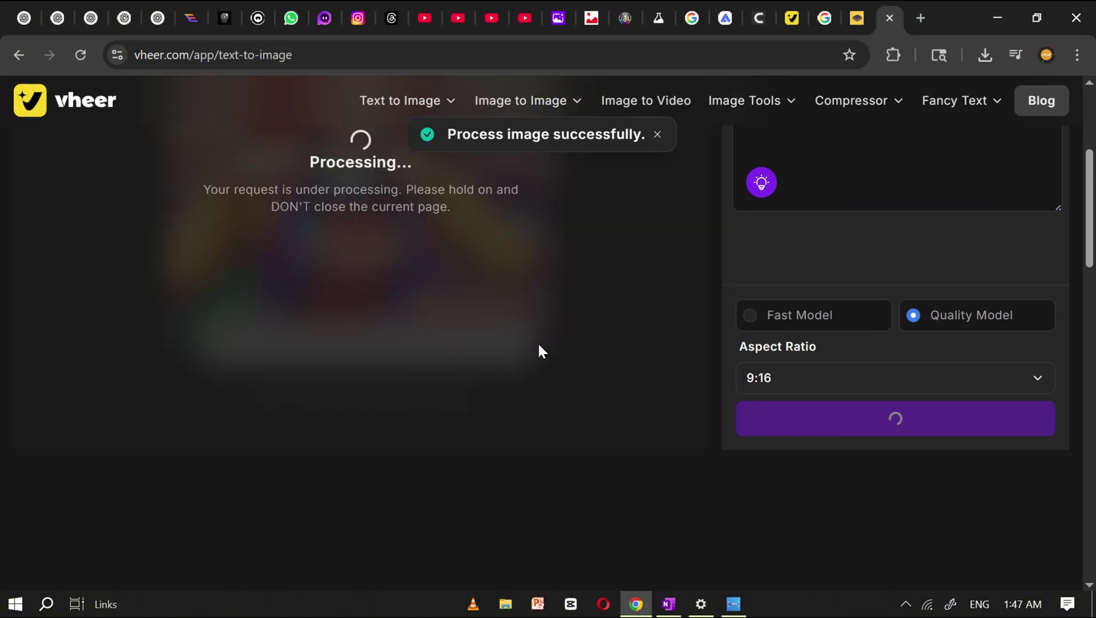
scroll(535, 334, up, 3)
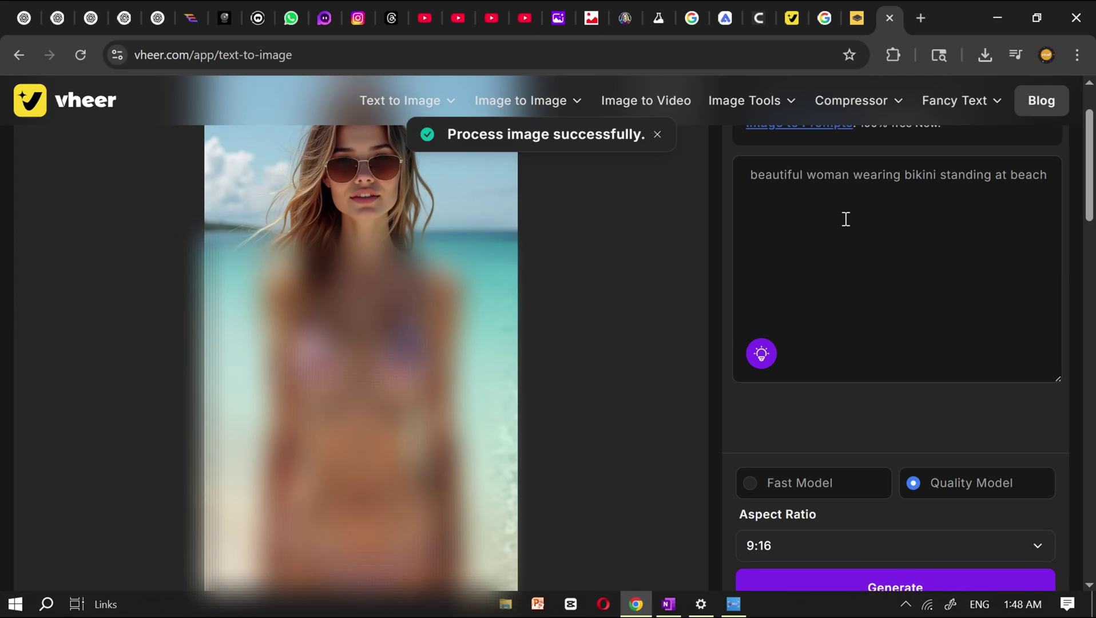
scroll(541, 344, up, 2)
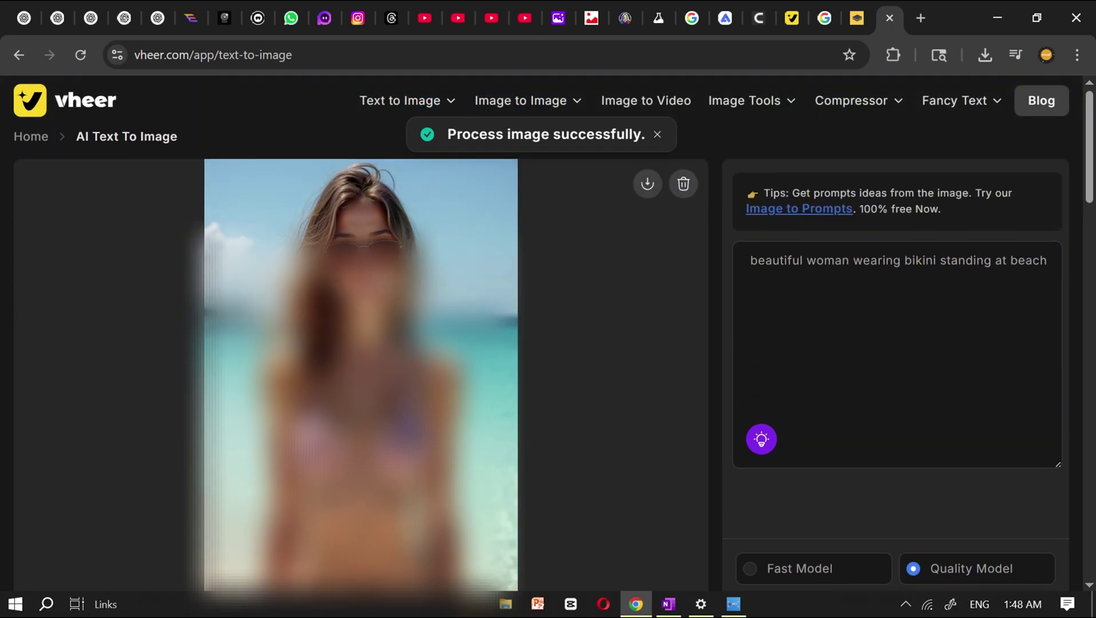
scroll(504, 258, down, 3)
scroll(507, 257, up, 3)
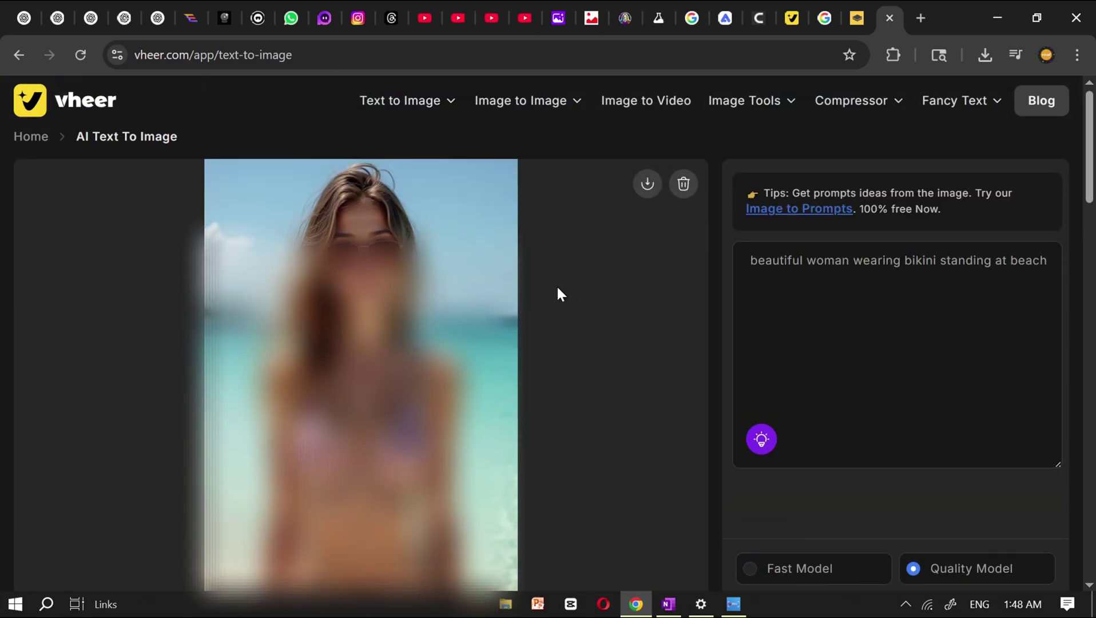
Save the beach image as L7bEevu5.jpg, then delete it from the canvas
click(646, 186)
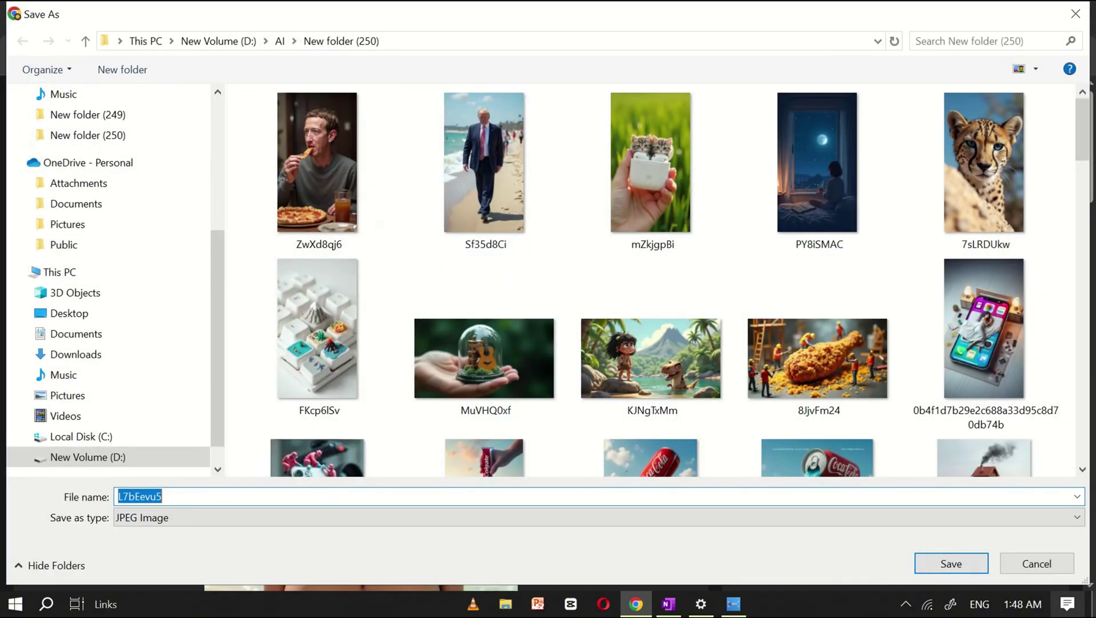
click(950, 563)
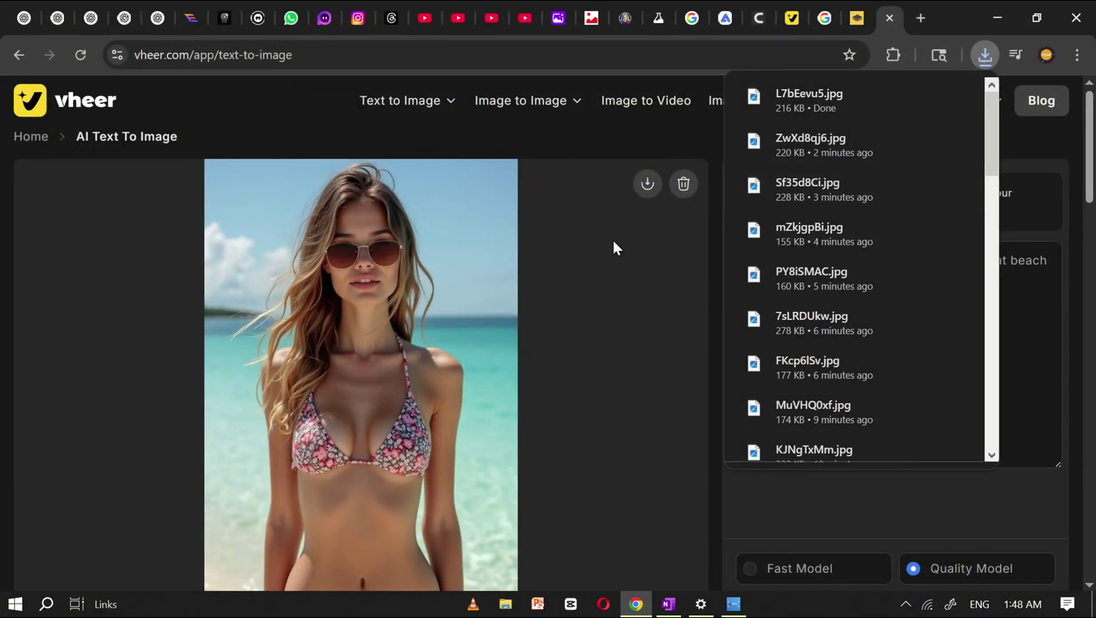
click(685, 186)
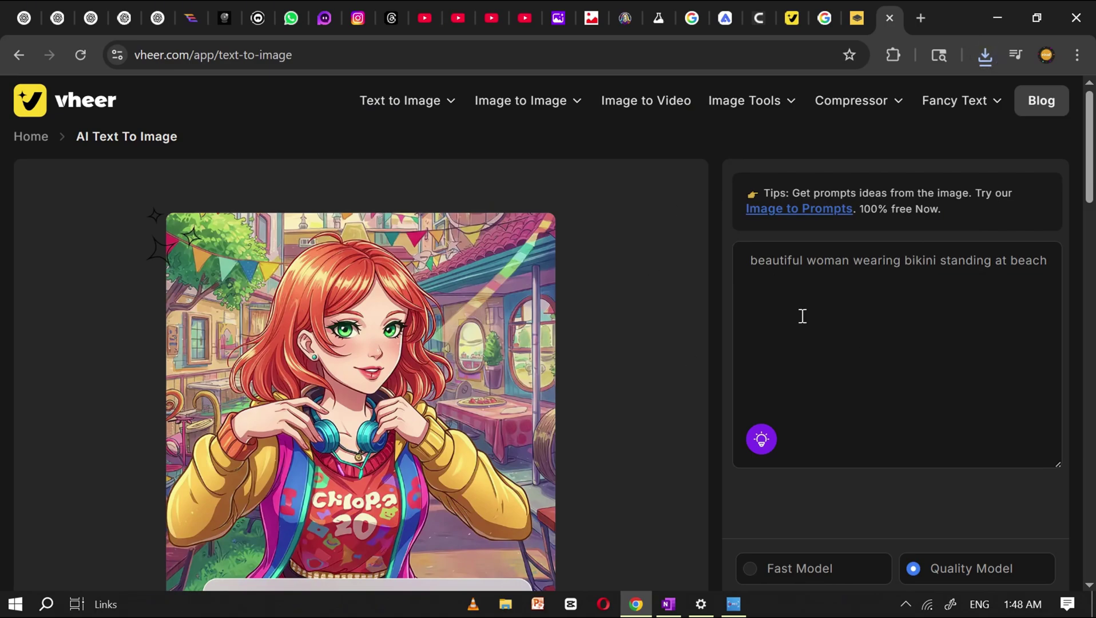
Erase the old prompt text and open Vheer's Generate Video from Image tool
click(823, 283)
key(ctrl+a)
key(BackSpace)
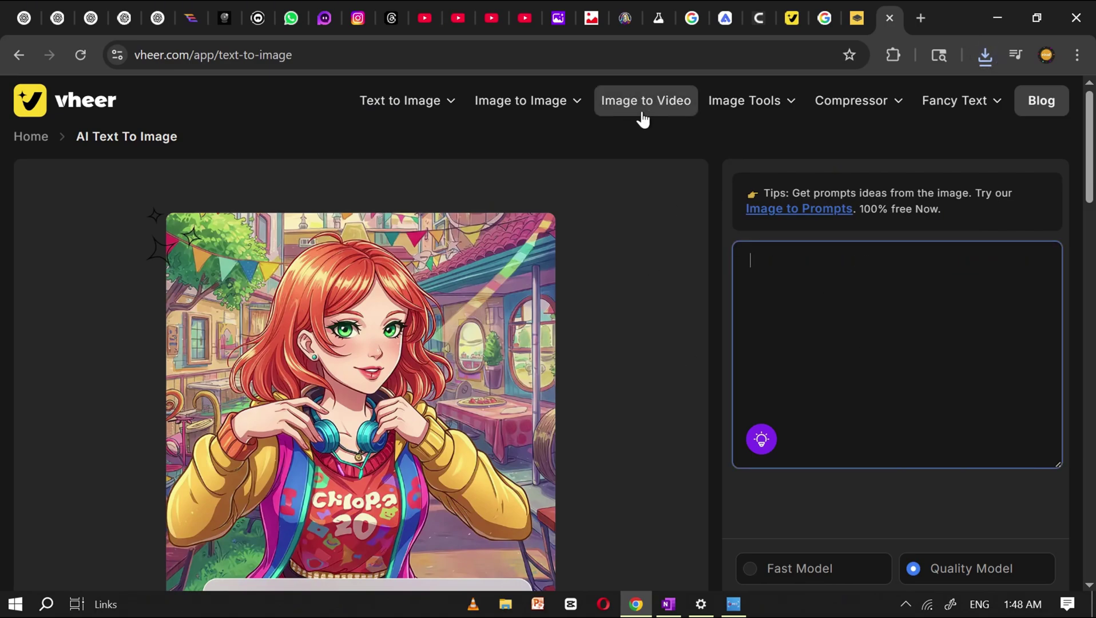
click(672, 109)
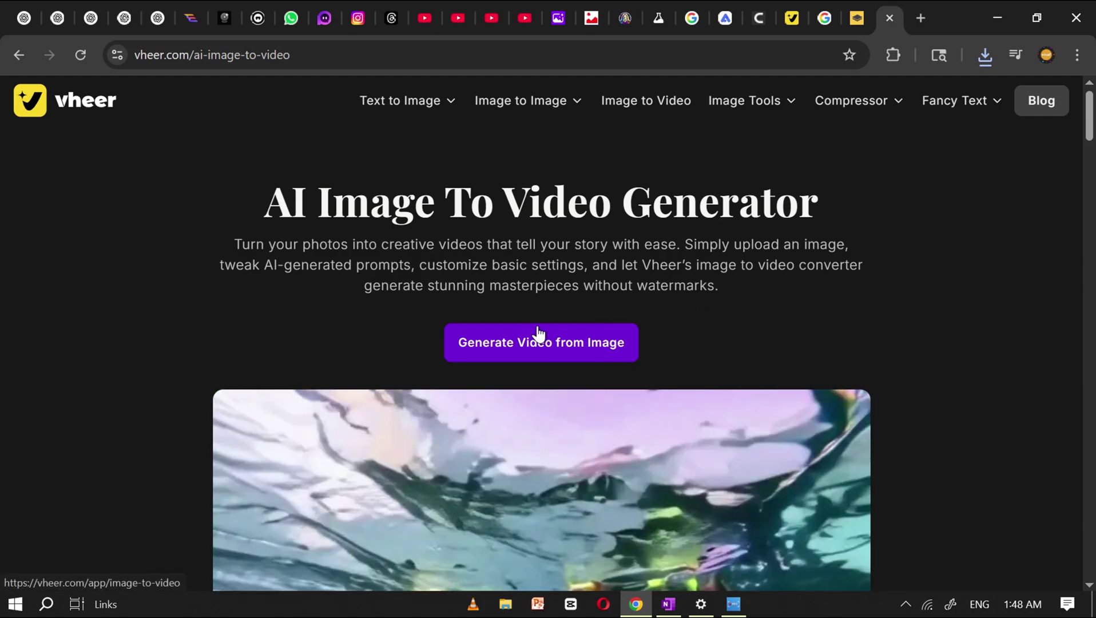
click(536, 341)
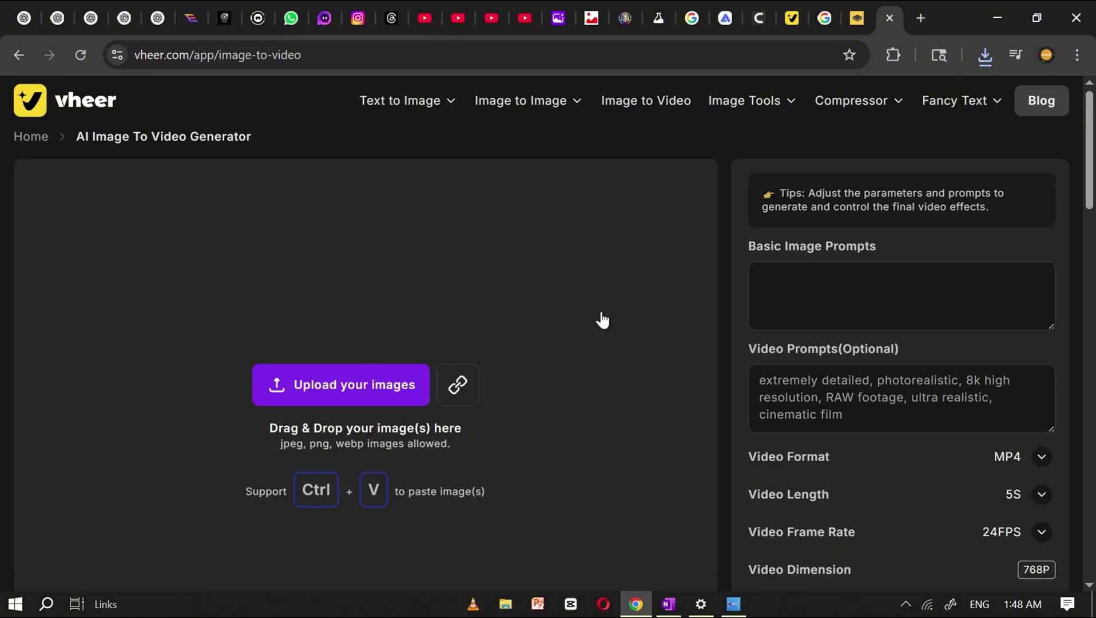
Upload the Sf35d8Ci beach-walking image to the image-to-video generator
click(319, 386)
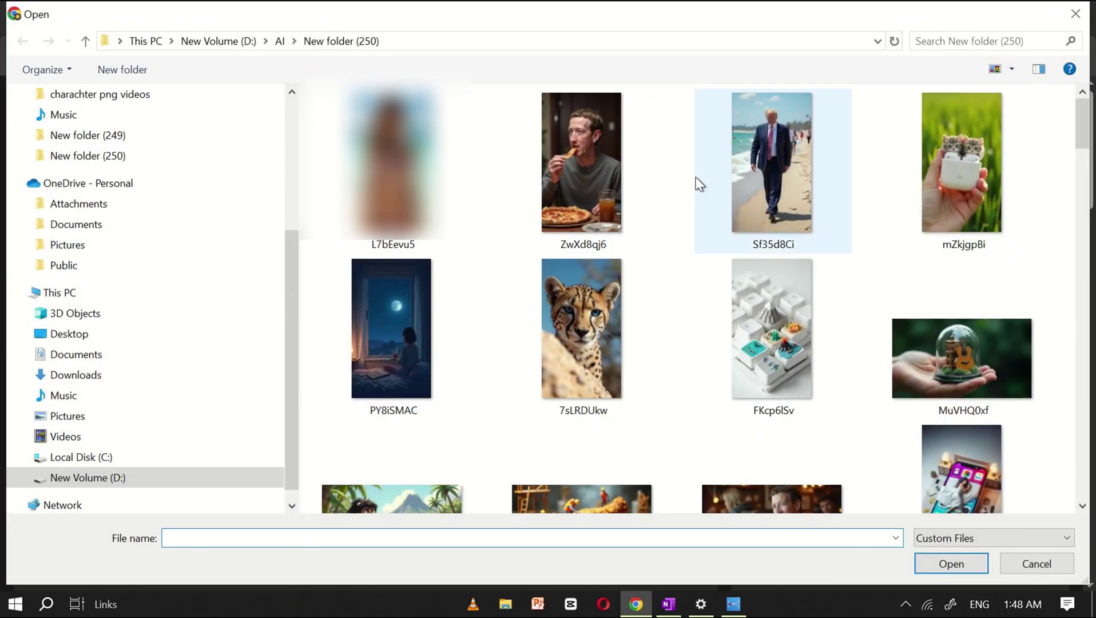
double_click(796, 176)
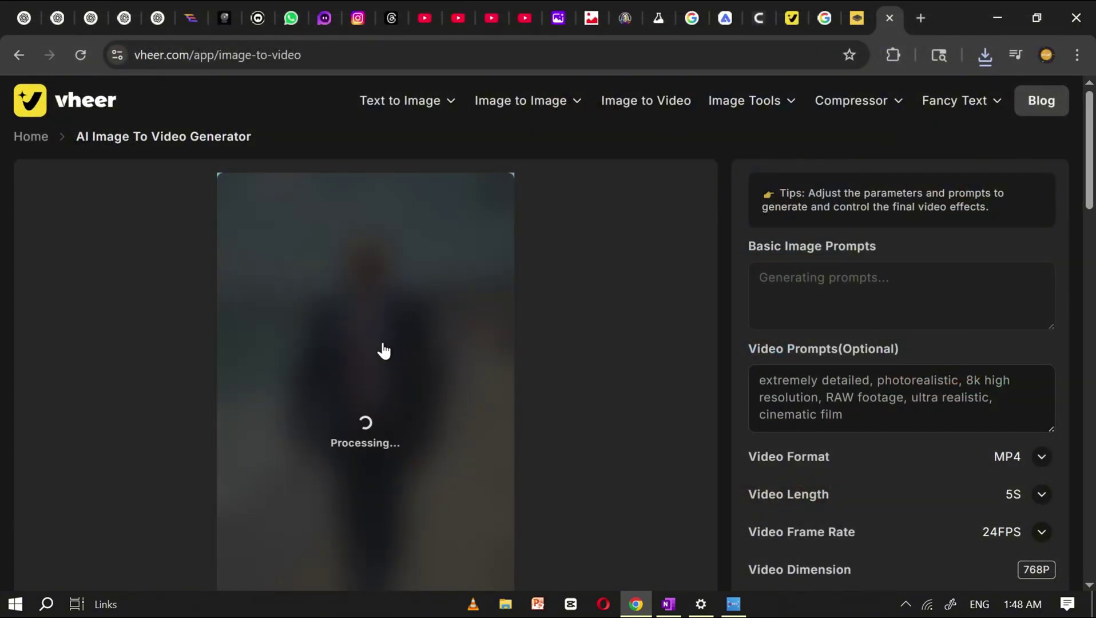
scroll(583, 274, down, 1)
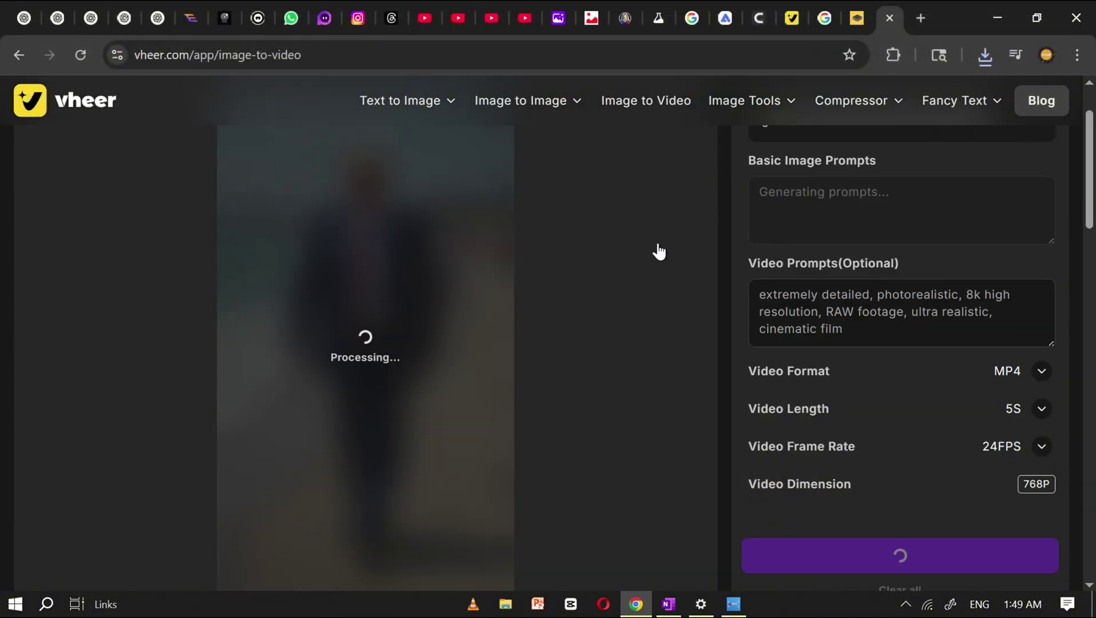
scroll(627, 339, up, 1)
scroll(626, 338, down, 1)
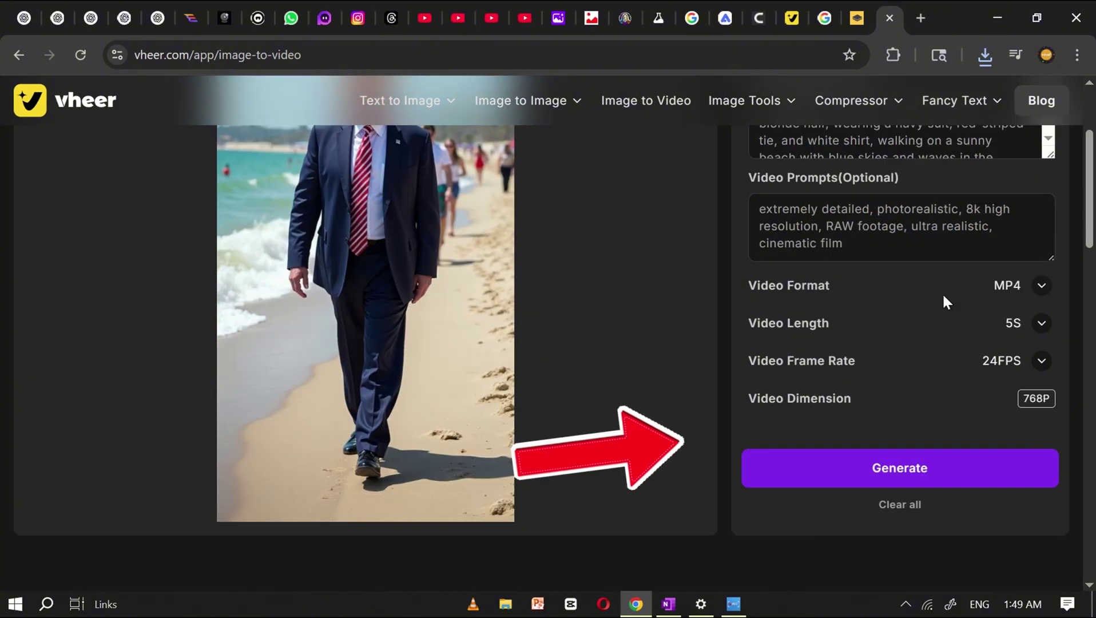
Set video length to 5s and frame rate to 30fps, then generate the video
click(1041, 370)
click(1042, 408)
click(921, 446)
click(1041, 446)
click(892, 548)
scroll(973, 474, down, 1)
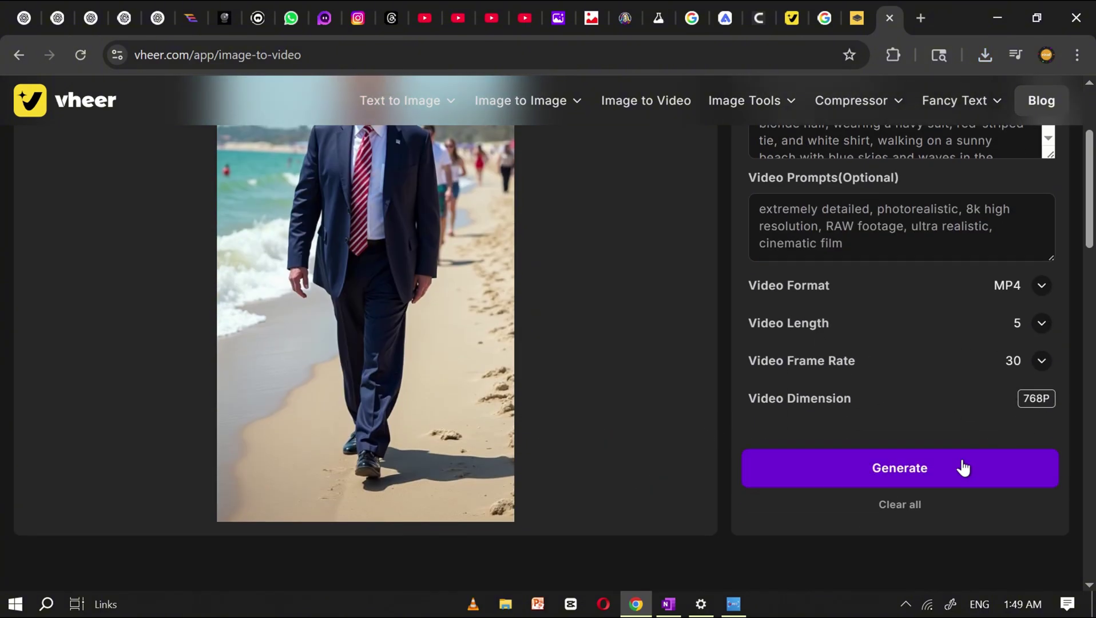
click(909, 479)
Download the generated MP4 and remove the beach image to reset the generator
scroll(537, 309, up, 1)
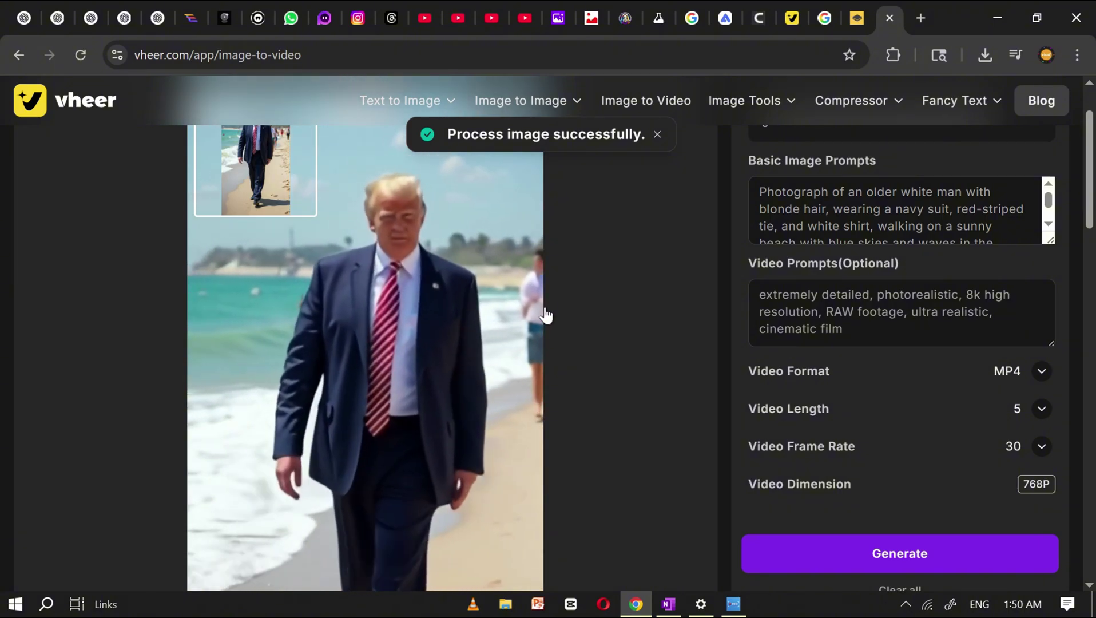
scroll(555, 292, down, 2)
scroll(556, 289, up, 2)
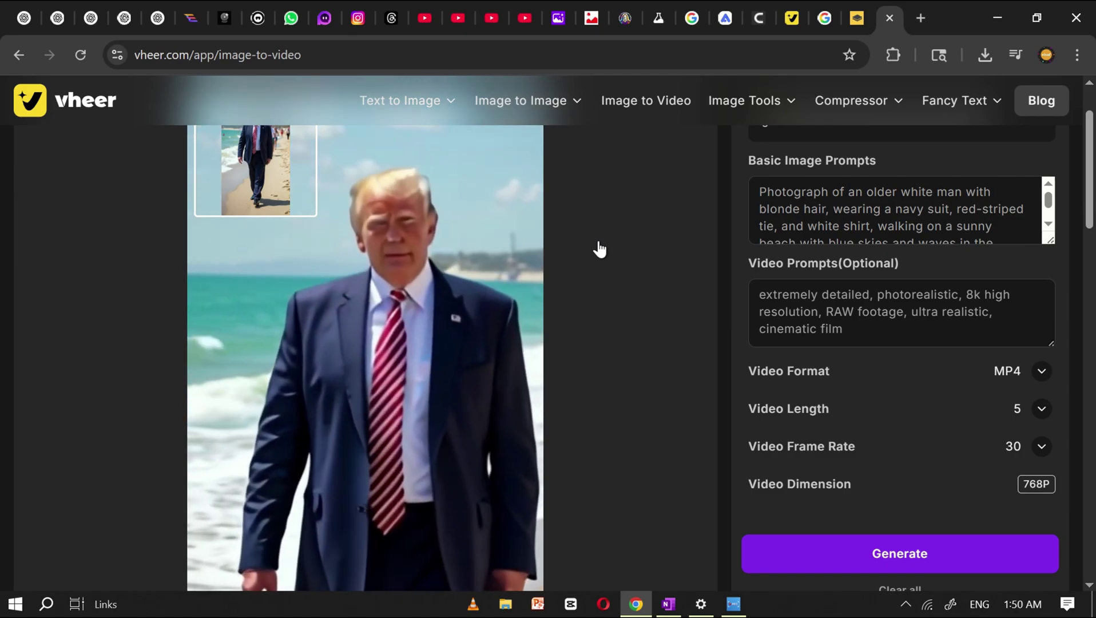
scroll(597, 247, up, 2)
click(489, 193)
click(521, 193)
click(342, 377)
Upload the mZkjgpBi kitten image and generate its video
double_click(966, 172)
scroll(592, 330, down, 3)
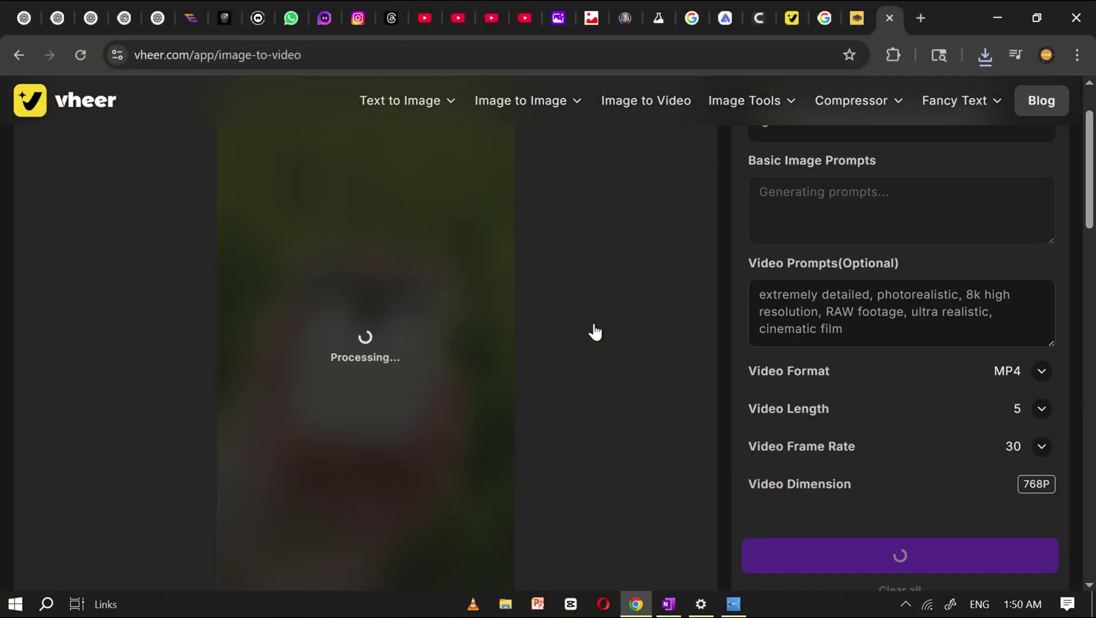
click(887, 486)
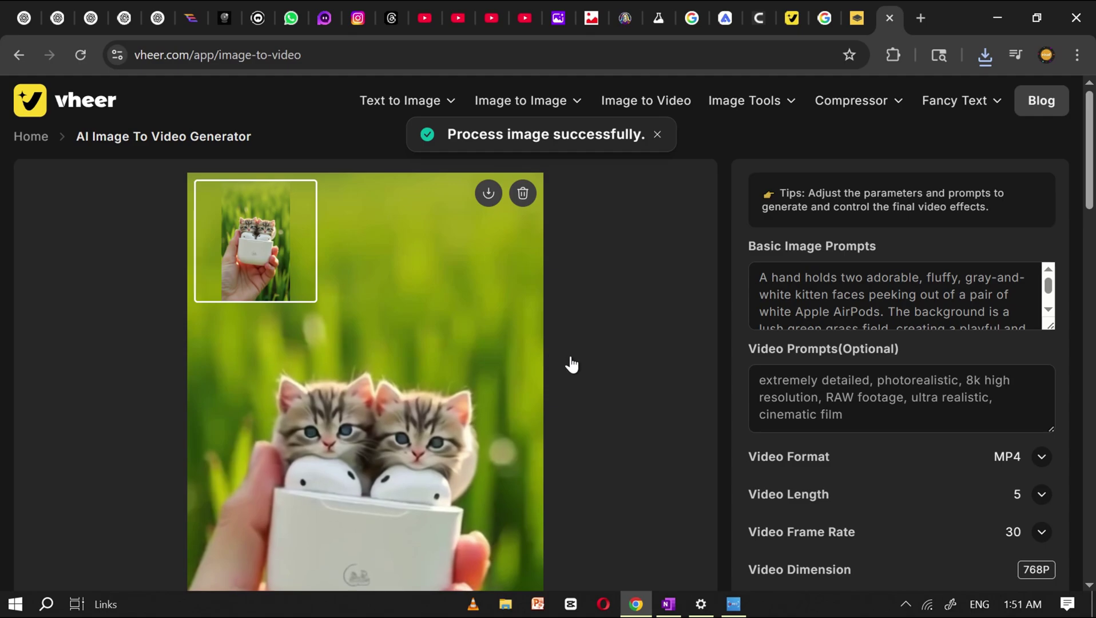
scroll(563, 369, down, 2)
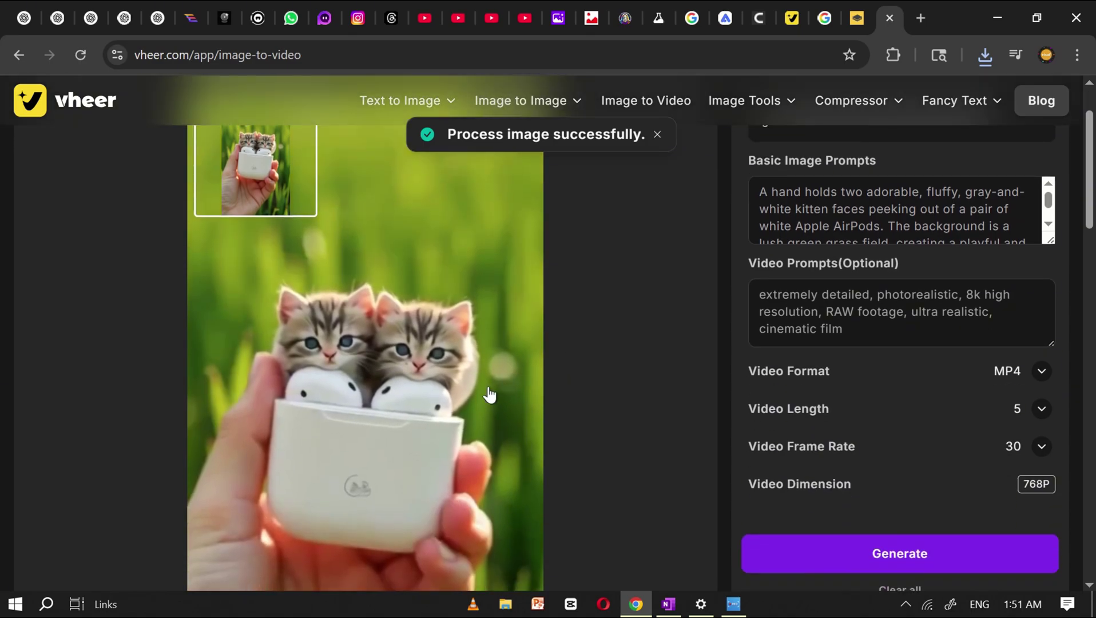
scroll(293, 265, up, 2)
scroll(421, 464, down, 1)
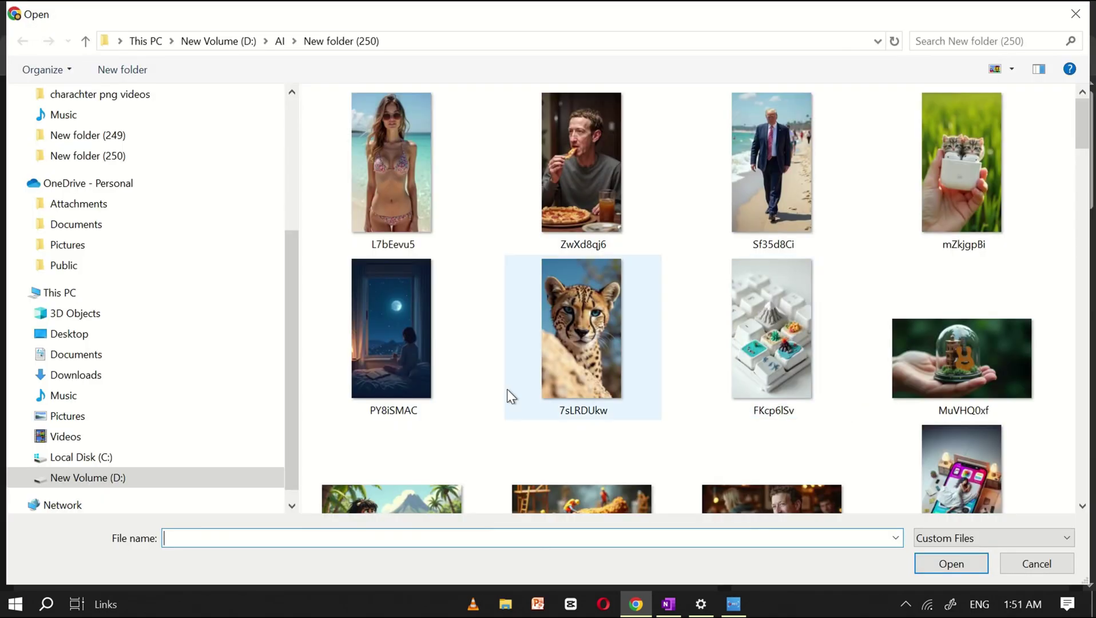
Choose the next image to upload into the generator
click(506, 389)
scroll(463, 360, down, 1)
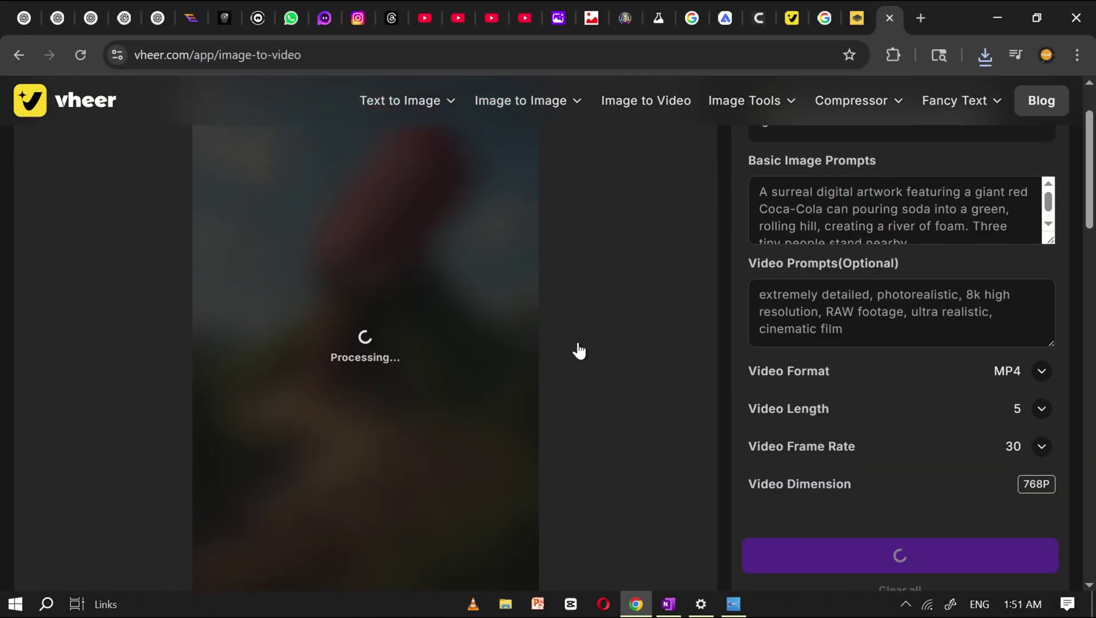
scroll(575, 361, up, 2)
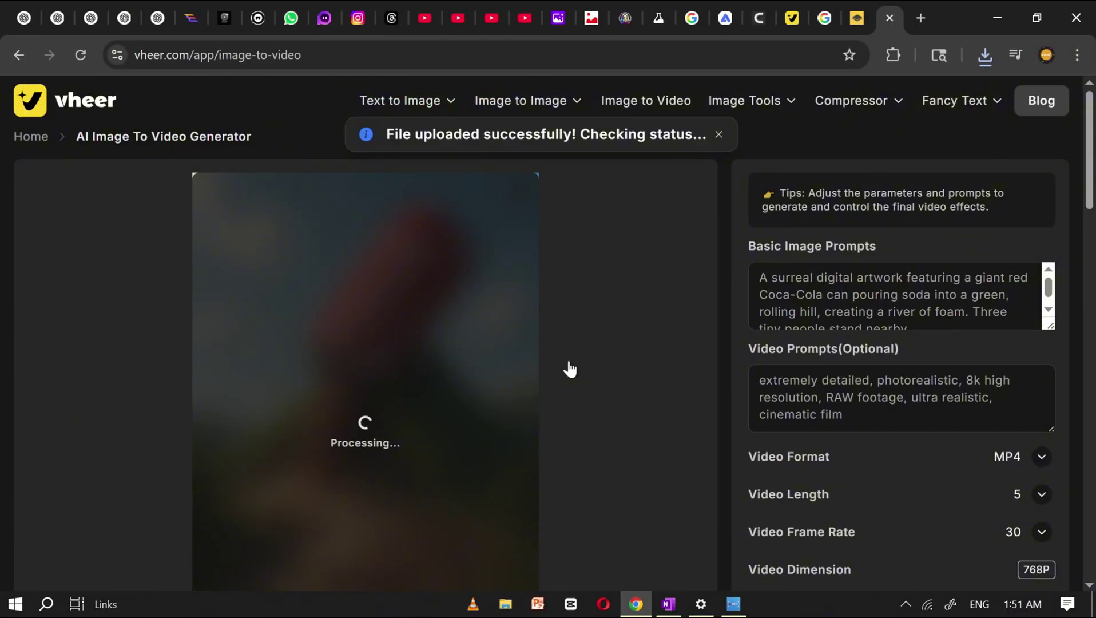
scroll(584, 317, down, 1)
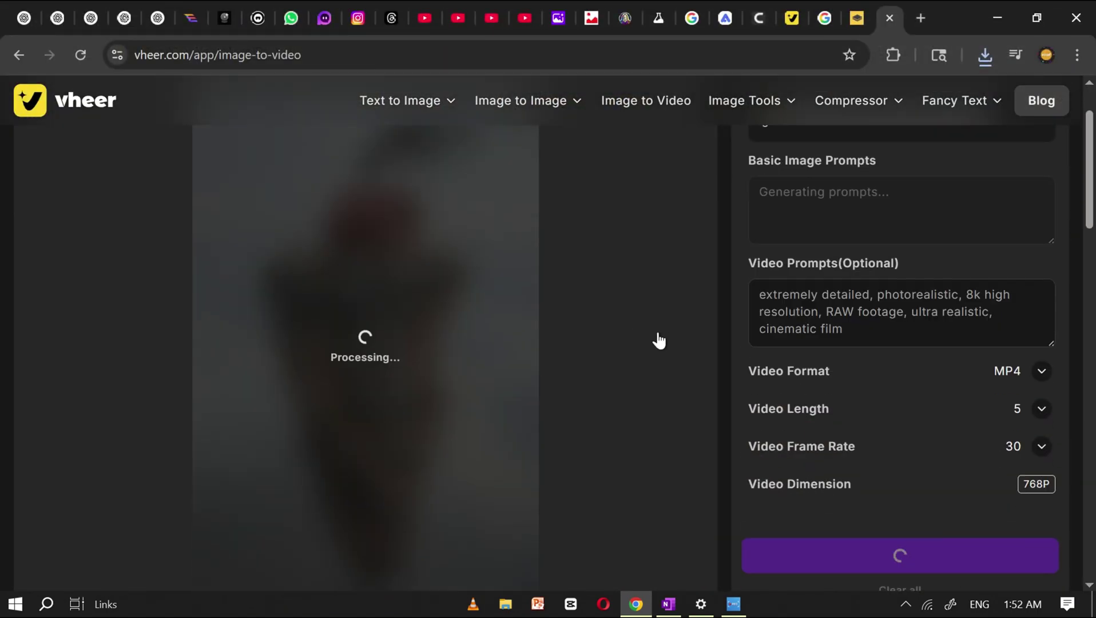
scroll(571, 311, up, 1)
scroll(572, 311, down, 1)
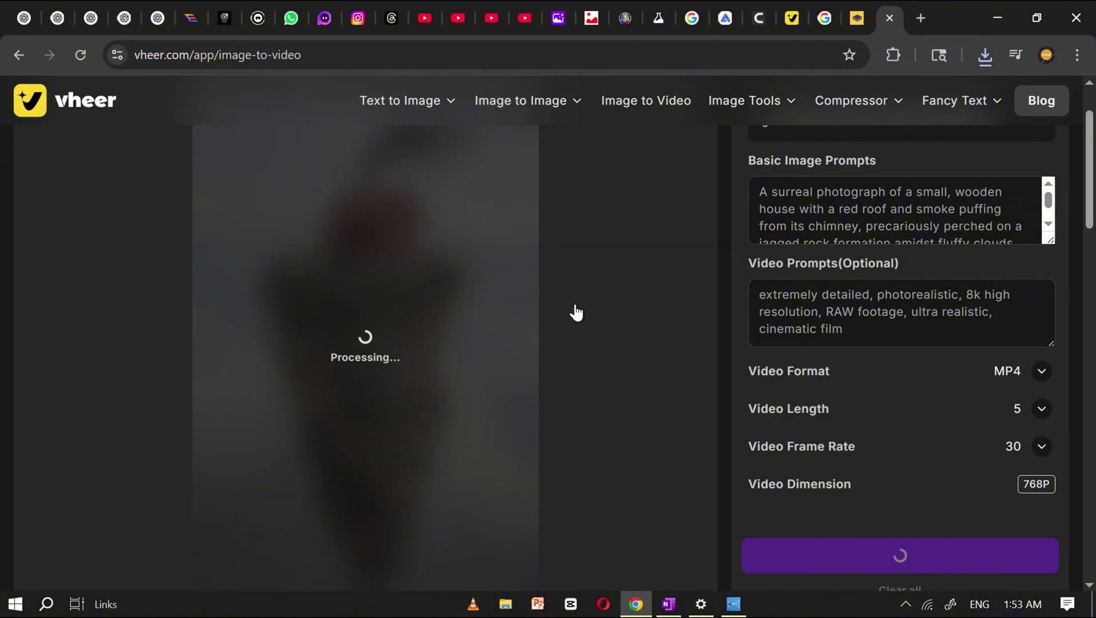
scroll(604, 284, up, 2)
scroll(604, 283, down, 2)
scroll(525, 191, up, 2)
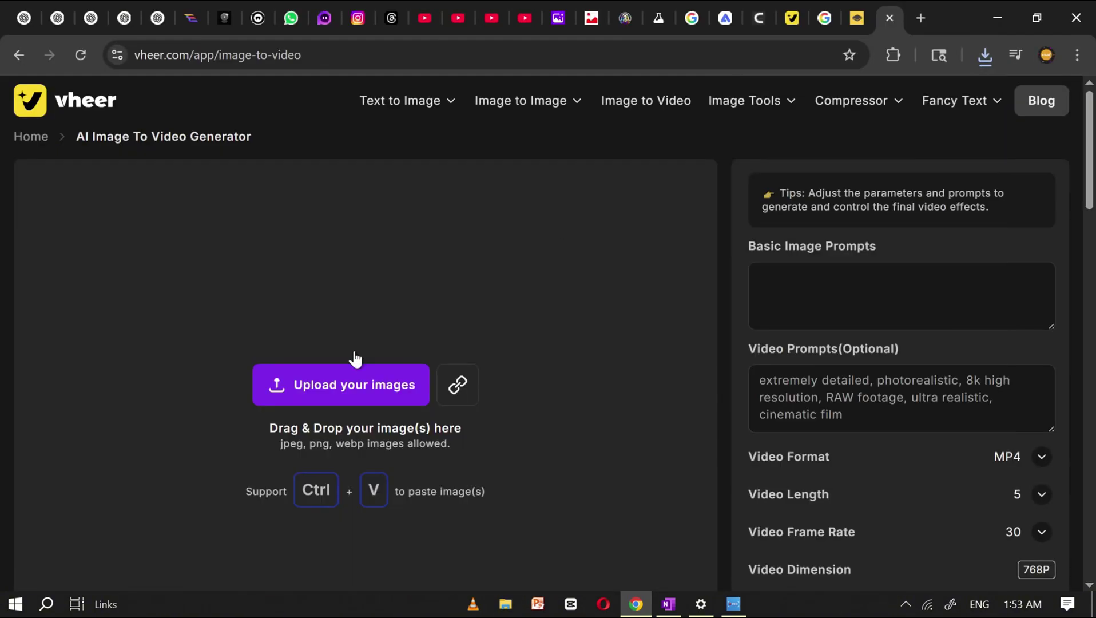
Upload the woman-in-lavender image and generate its video
click(355, 366)
scroll(596, 334, down, 5)
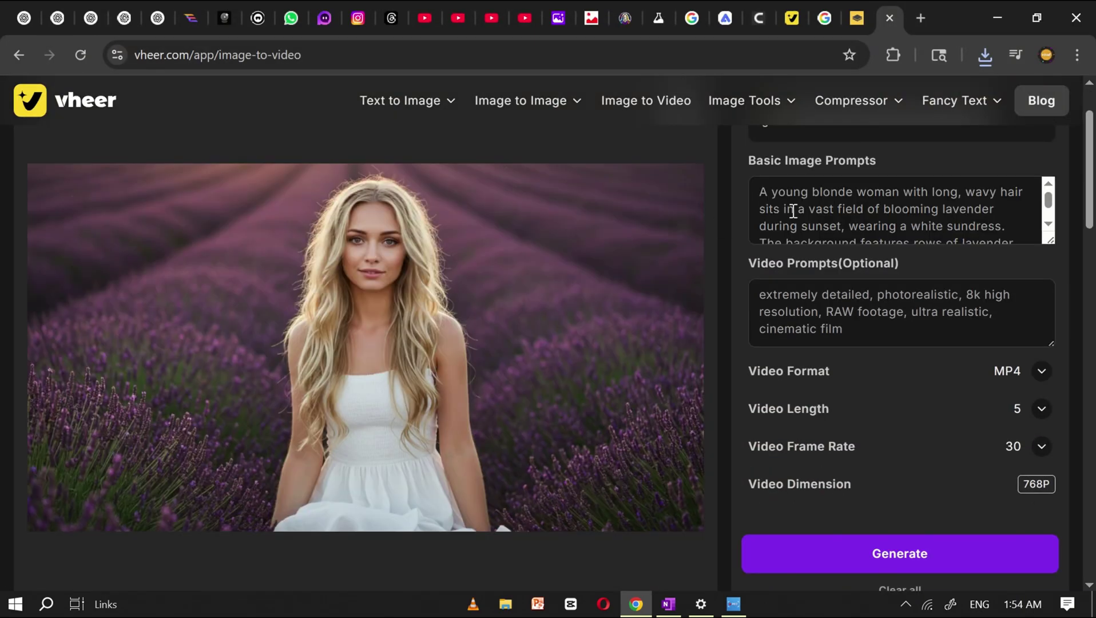
click(900, 553)
scroll(829, 409, down, 1)
scroll(829, 410, up, 1)
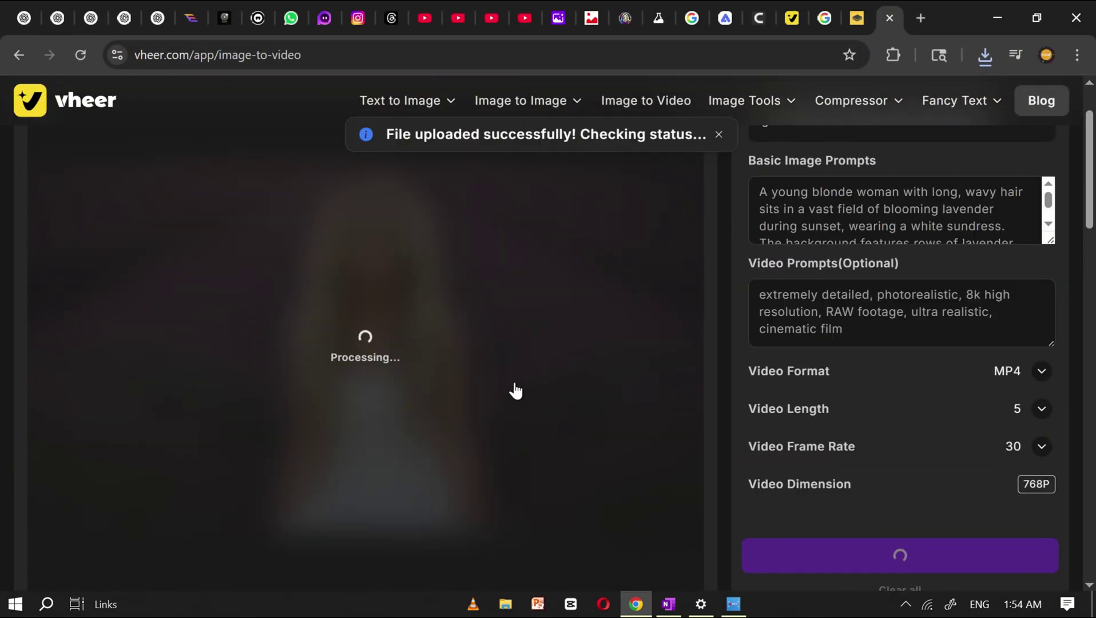
scroll(514, 390, up, 1)
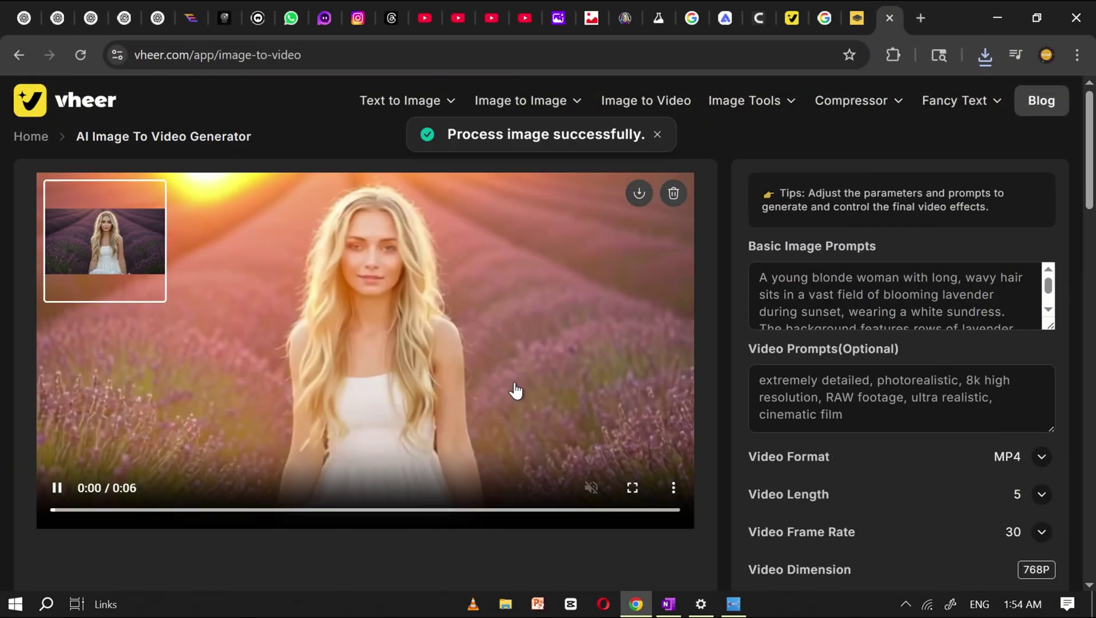